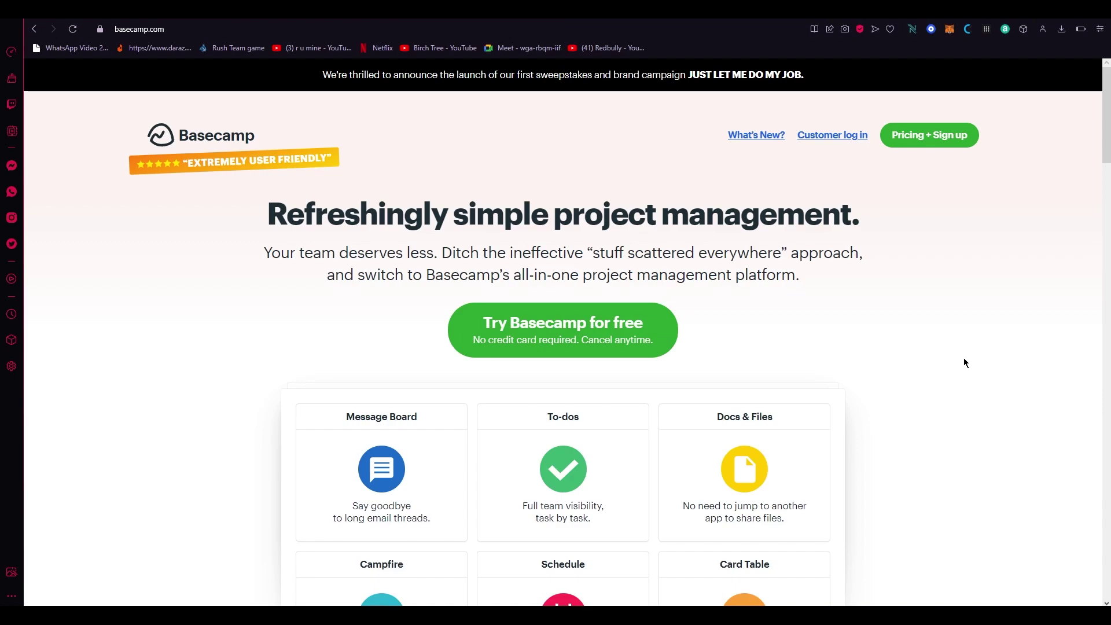
Step: Browse the Basecamp homepage, then go to the plans and pricing page
{"action": "scroll", "coordinate": [413, 251], "scroll_direction": "down", "scroll_amount": 3}
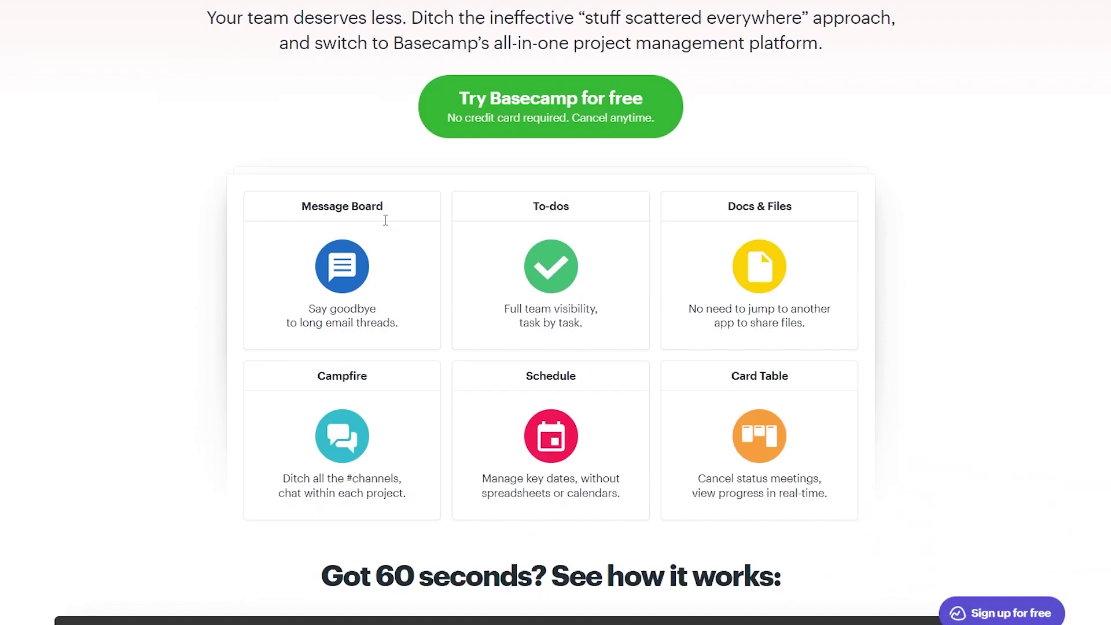
{"action": "scroll", "coordinate": [255, 328], "scroll_direction": "up", "scroll_amount": 5}
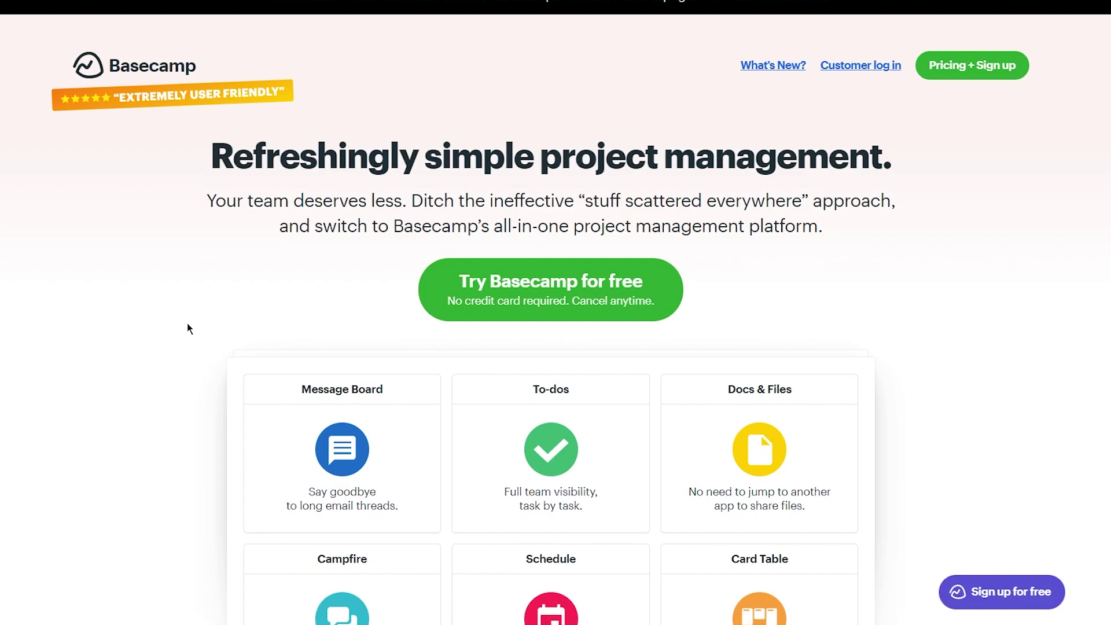
{"action": "scroll", "coordinate": [186, 323], "scroll_direction": "down", "scroll_amount": 5}
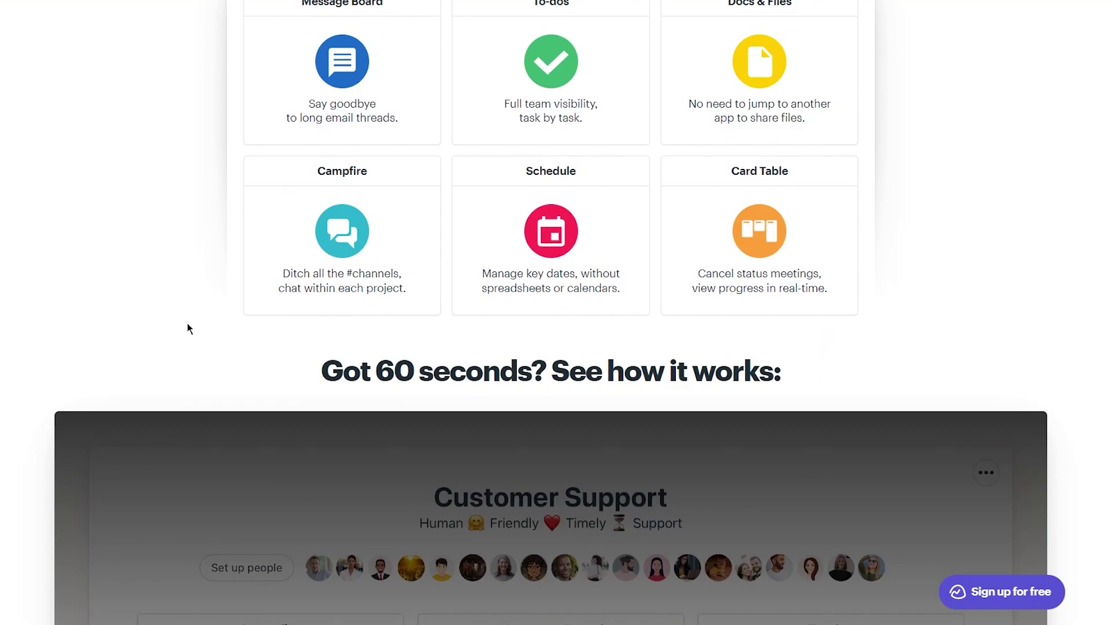
{"action": "scroll", "coordinate": [186, 323], "scroll_direction": "down", "scroll_amount": 1}
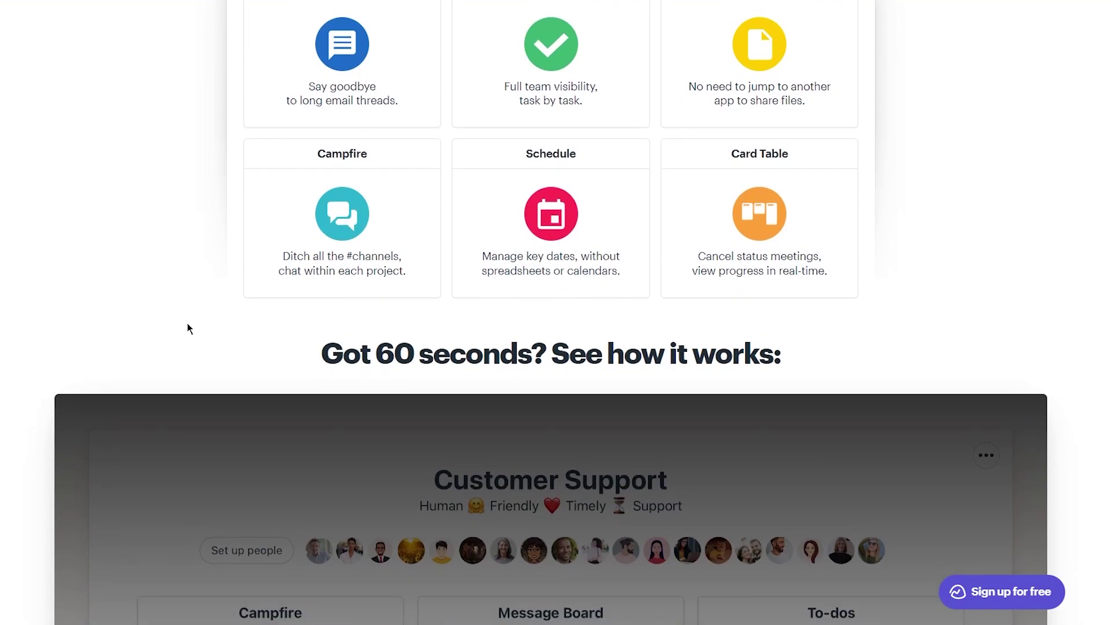
{"action": "scroll", "coordinate": [187, 322], "scroll_direction": "down", "scroll_amount": 1}
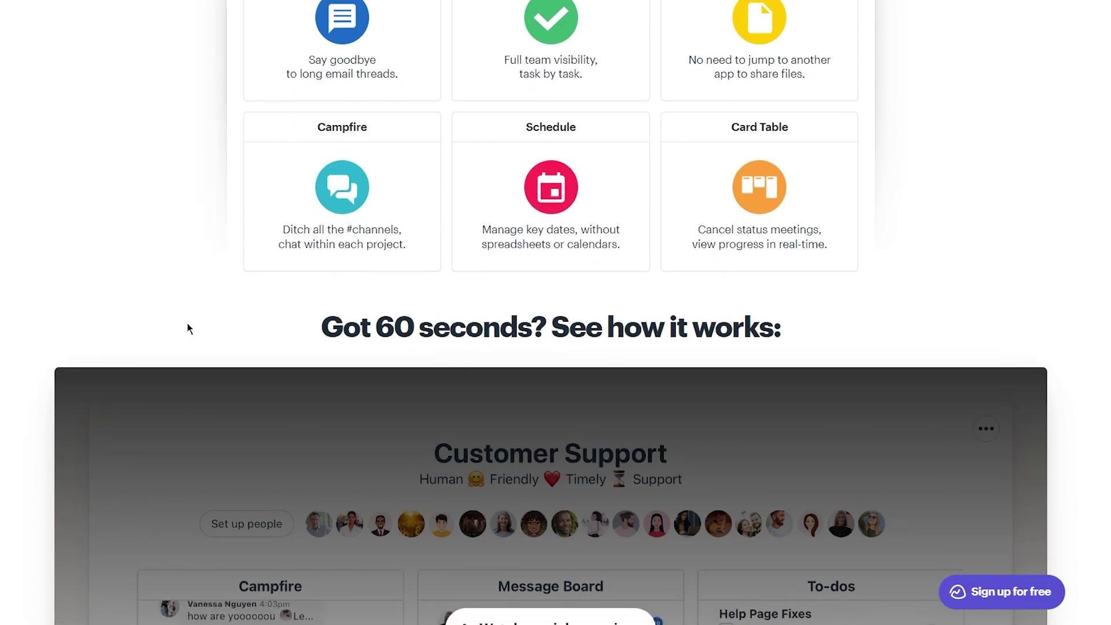
{"action": "scroll", "coordinate": [186, 324], "scroll_direction": "down", "scroll_amount": 2}
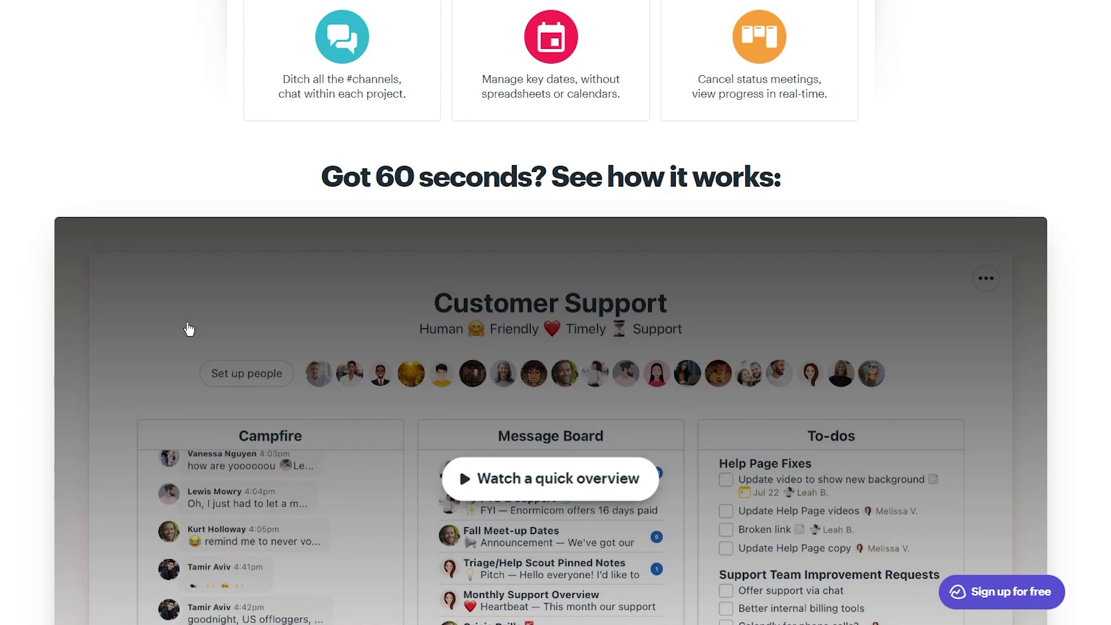
{"action": "scroll", "coordinate": [189, 329], "scroll_direction": "down", "scroll_amount": 1}
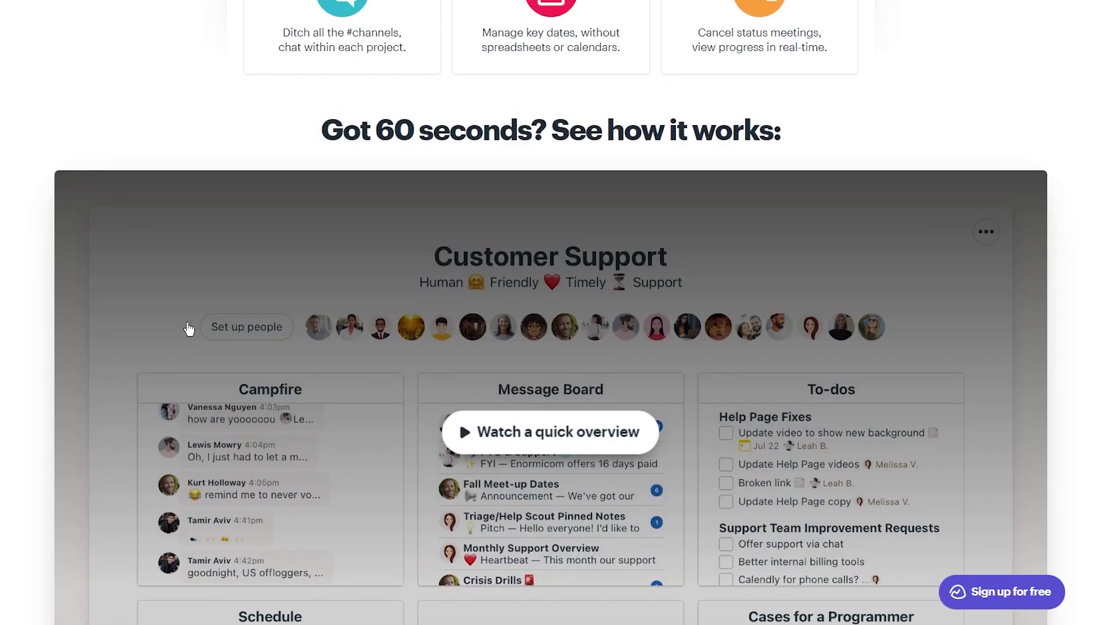
{"action": "scroll", "coordinate": [190, 329], "scroll_direction": "down", "scroll_amount": 5}
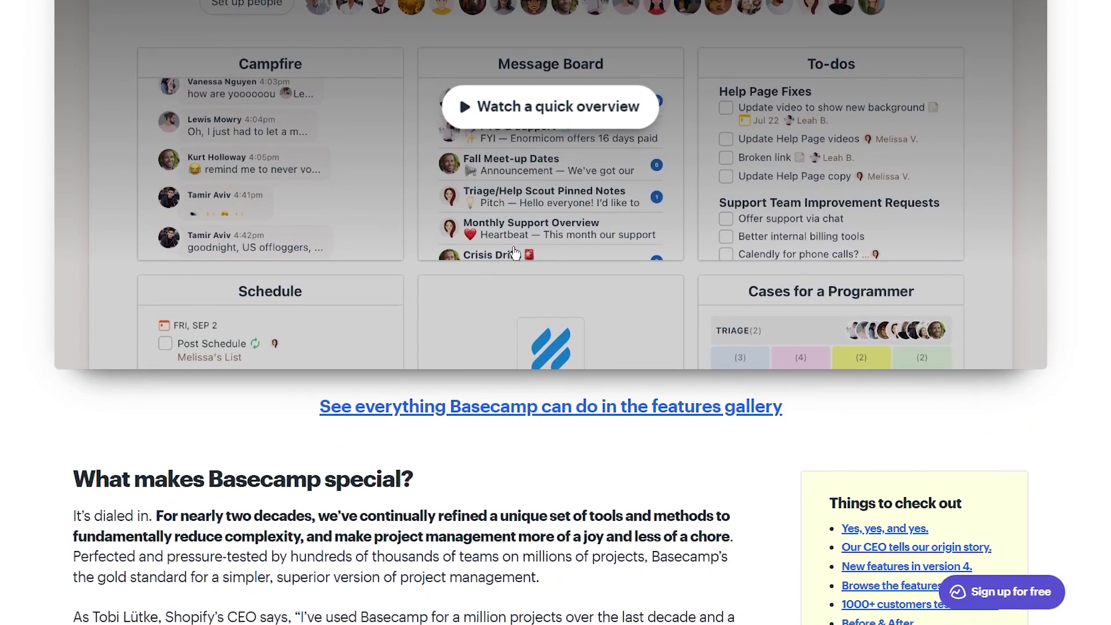
{"action": "scroll", "coordinate": [308, 467], "scroll_direction": "down", "scroll_amount": 7}
{"action": "scroll", "coordinate": [309, 467], "scroll_direction": "down", "scroll_amount": 15}
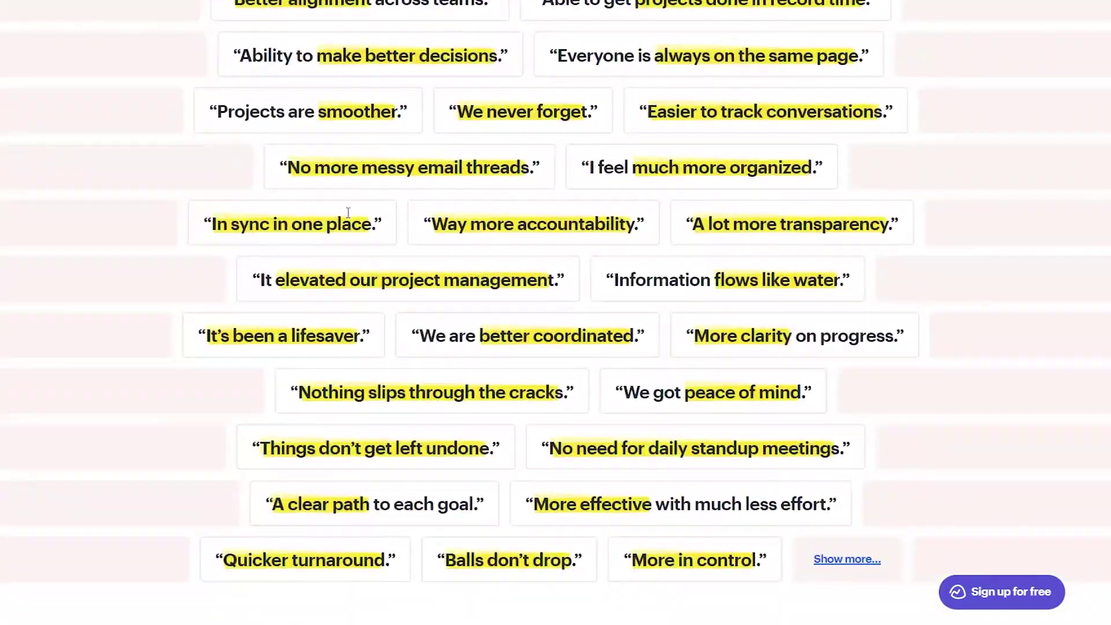
{"action": "scroll", "coordinate": [350, 219], "scroll_direction": "up", "scroll_amount": 20}
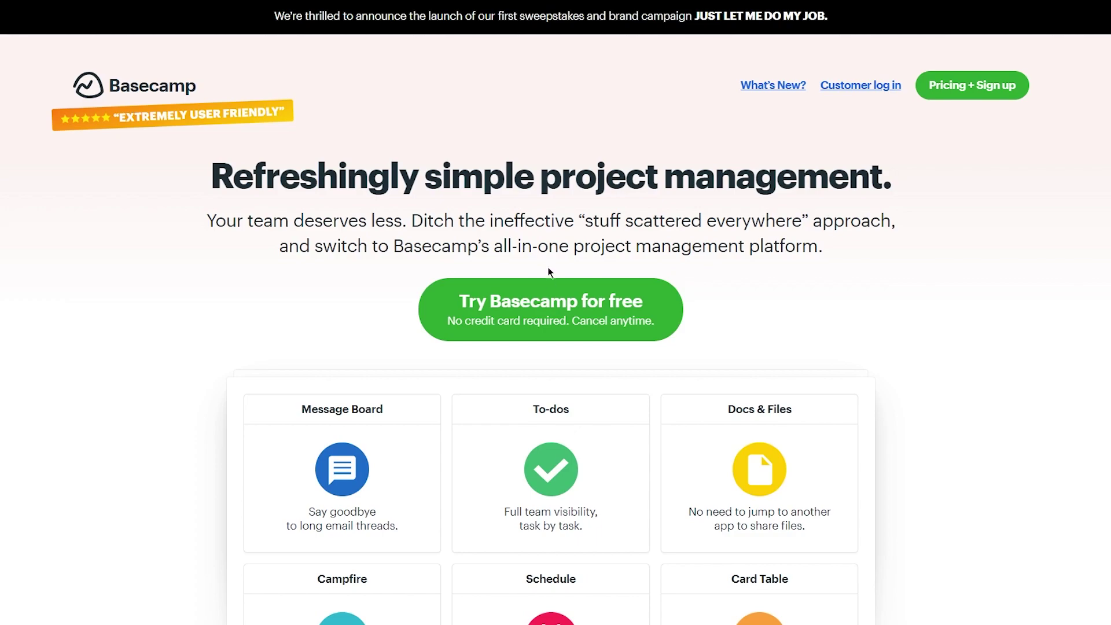
{"action": "left_click", "coordinate": [549, 306]}
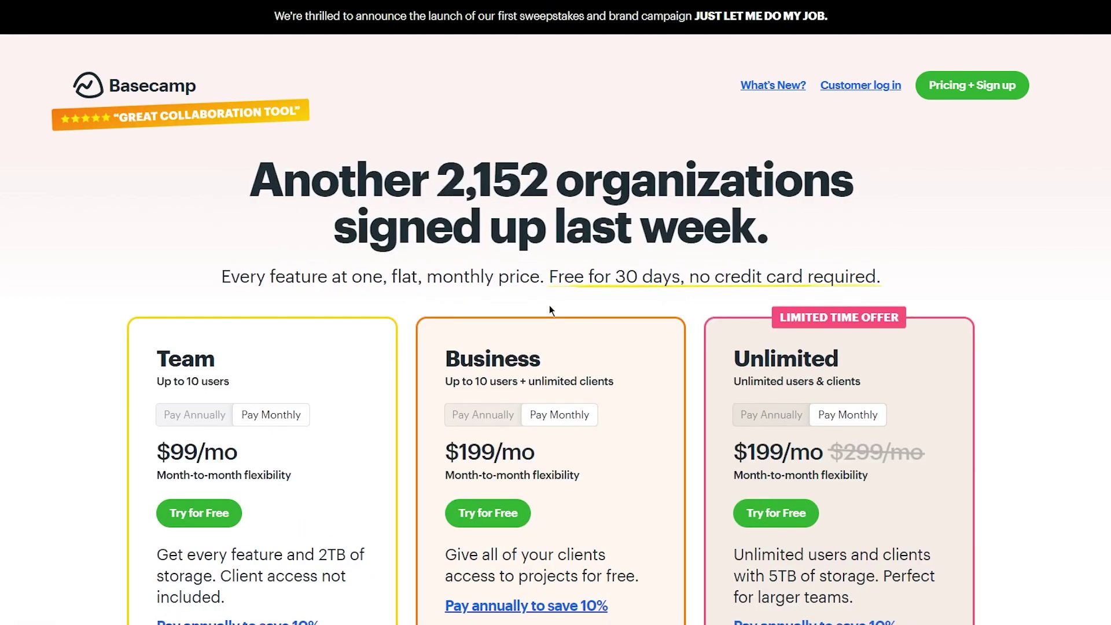
Step: Start the free trial of the Team plan from its plan card
{"action": "scroll", "coordinate": [549, 311], "scroll_direction": "down", "scroll_amount": 4}
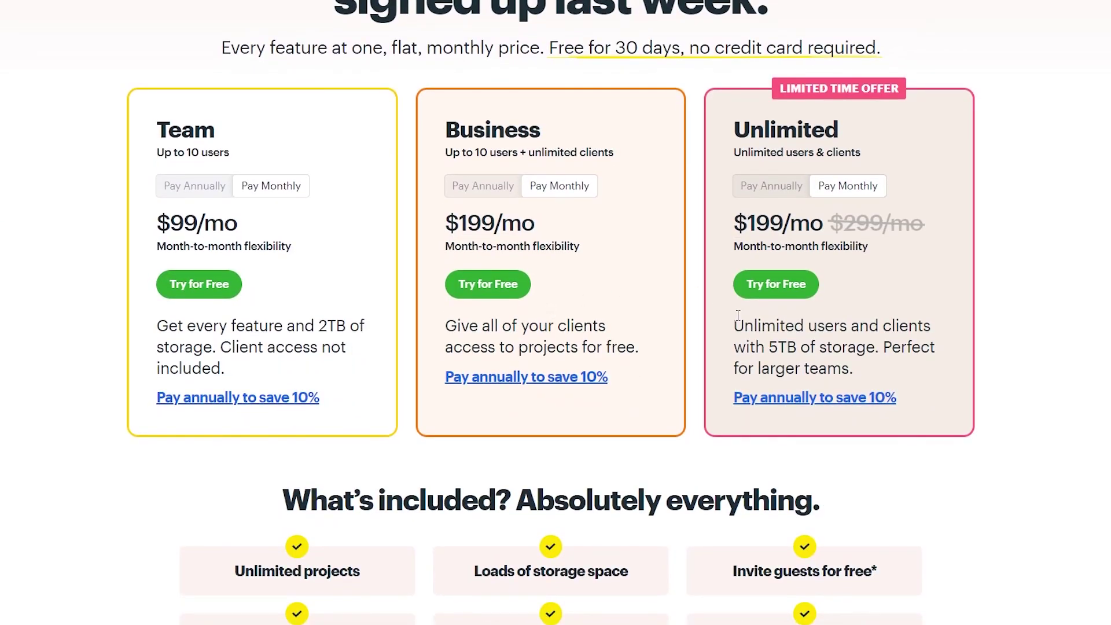
{"action": "scroll", "coordinate": [738, 320], "scroll_direction": "down", "scroll_amount": 2}
{"action": "scroll", "coordinate": [373, 234], "scroll_direction": "up", "scroll_amount": 2}
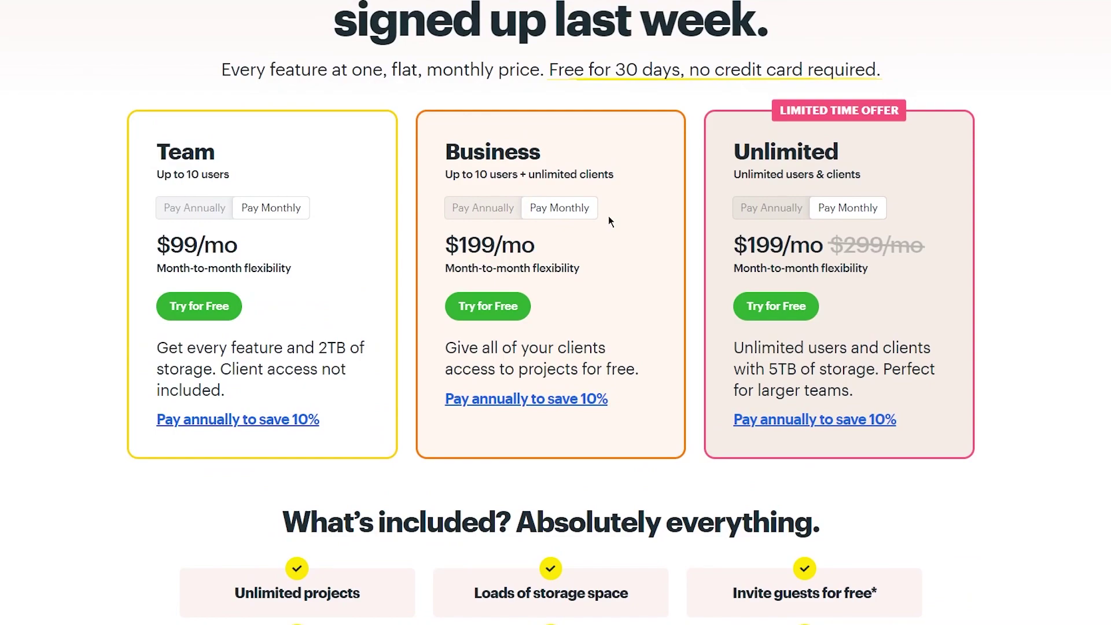
{"action": "scroll", "coordinate": [604, 265], "scroll_direction": "down", "scroll_amount": 2}
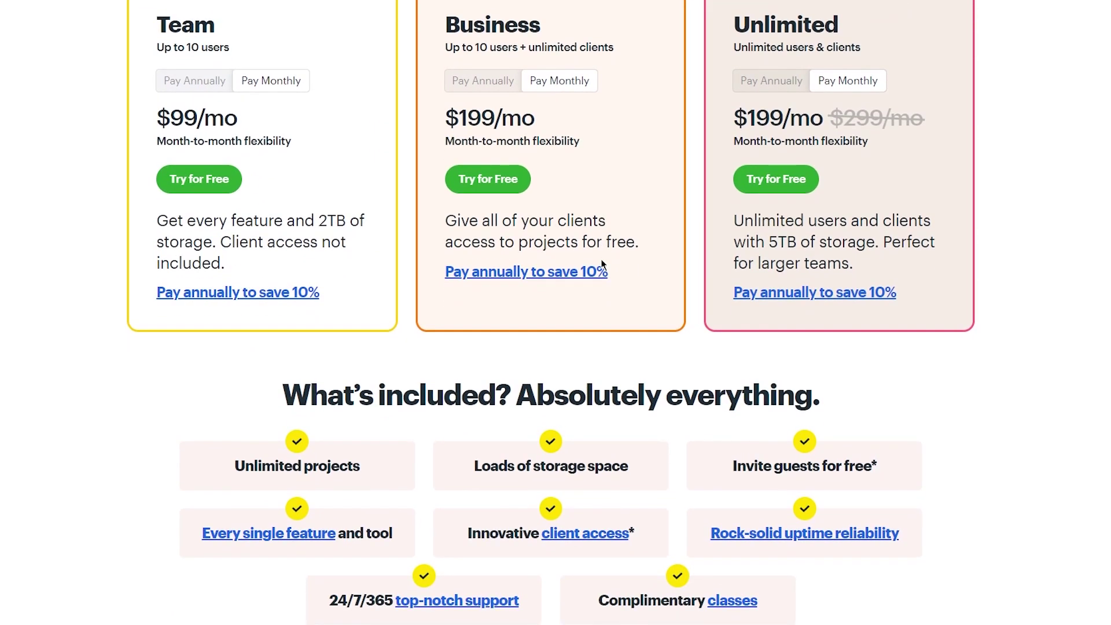
{"action": "left_click", "coordinate": [207, 176]}
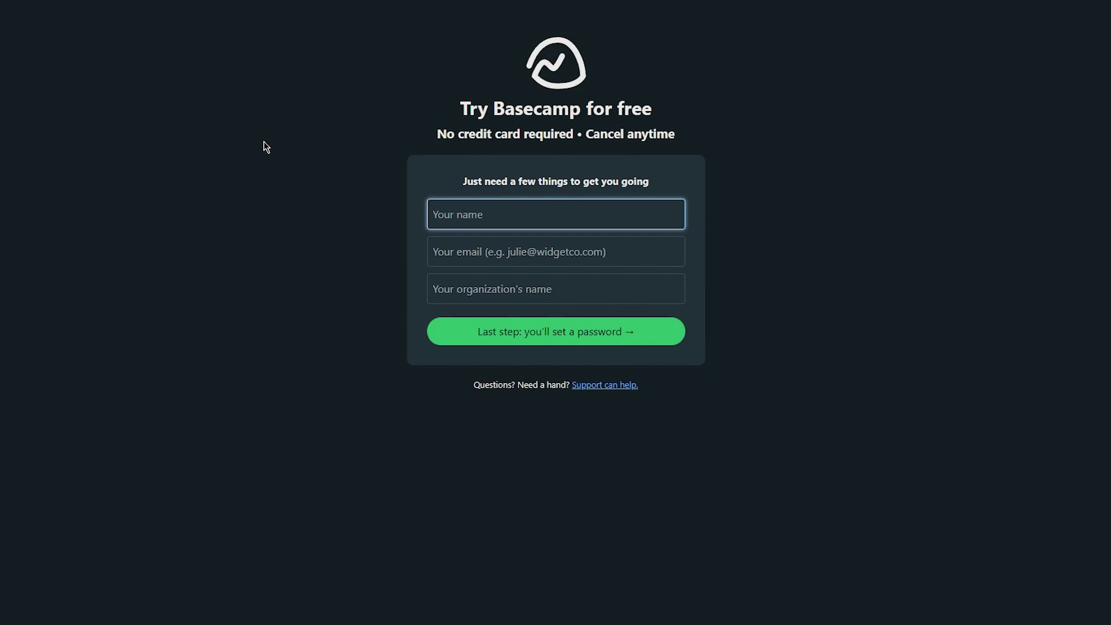
Step: Fill in the name, paste a temporary e-mail address, and enter 'lklklk' as the organization
{"action": "type", "text": "jkjkj kh kj"}
{"action": "left_click", "coordinate": [435, 252]}
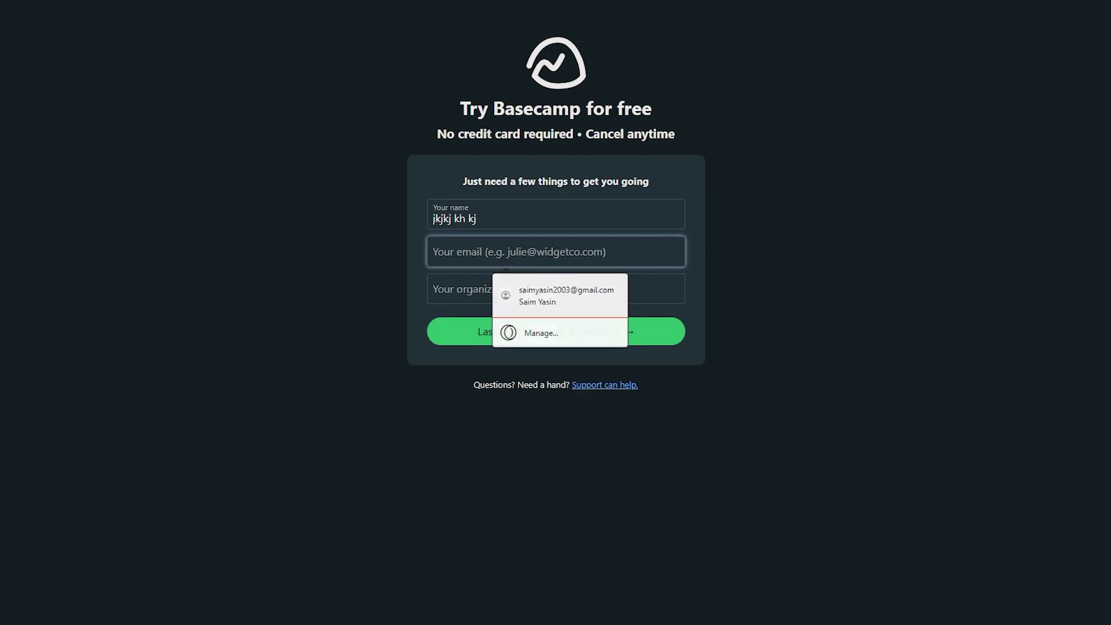
{"action": "key", "text": "ctrl+Tab"}
{"action": "left_click", "coordinate": [687, 158]}
{"action": "key", "text": "ctrl+Tab"}
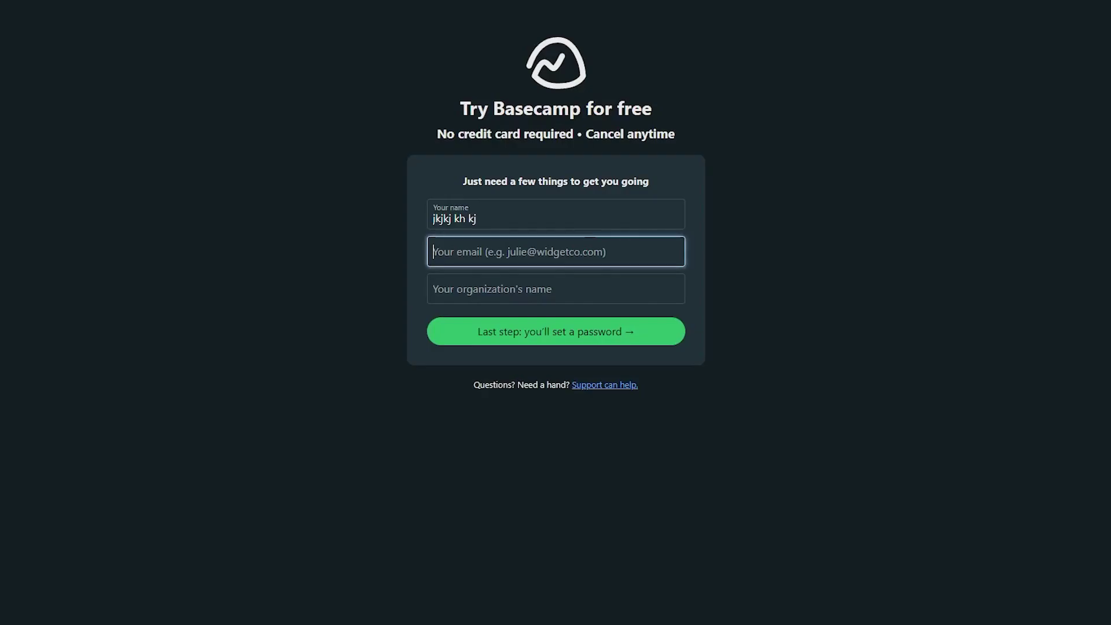
{"action": "key", "text": "ctrl+v"}
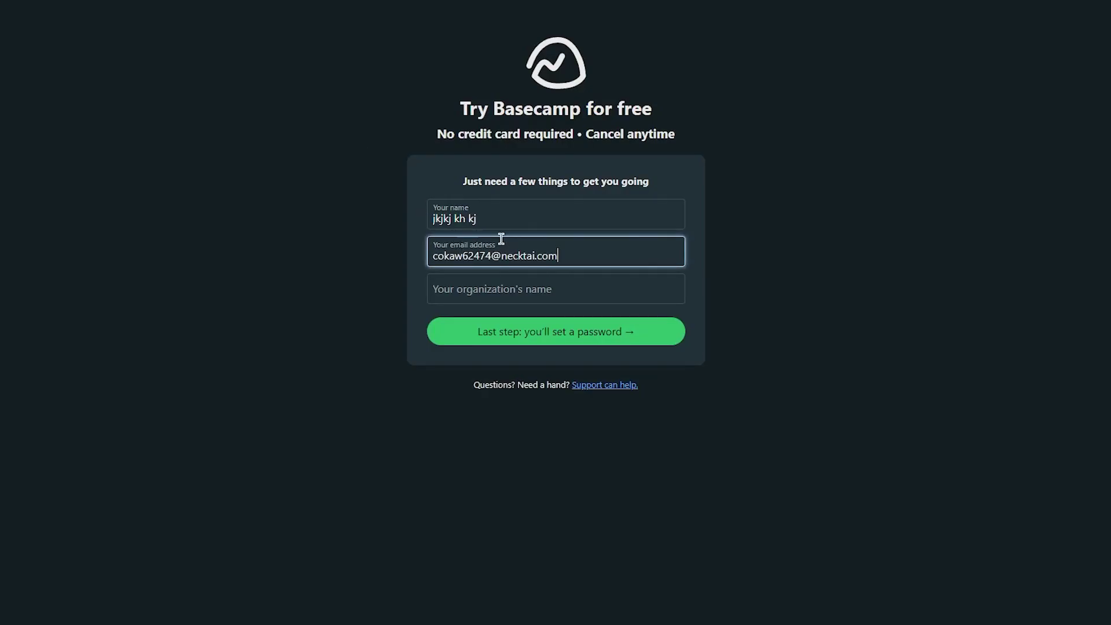
{"action": "left_click", "coordinate": [500, 296]}
{"action": "type", "text": "lklklk"}
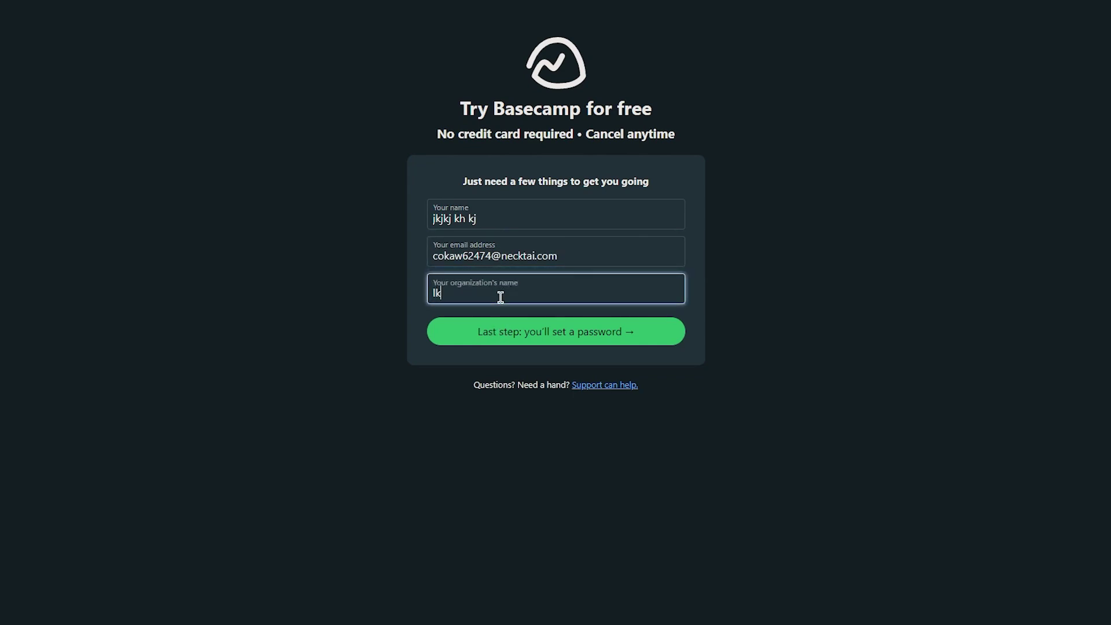
Step: Set a 14-character password and create the new account
{"action": "left_click", "coordinate": [535, 332]}
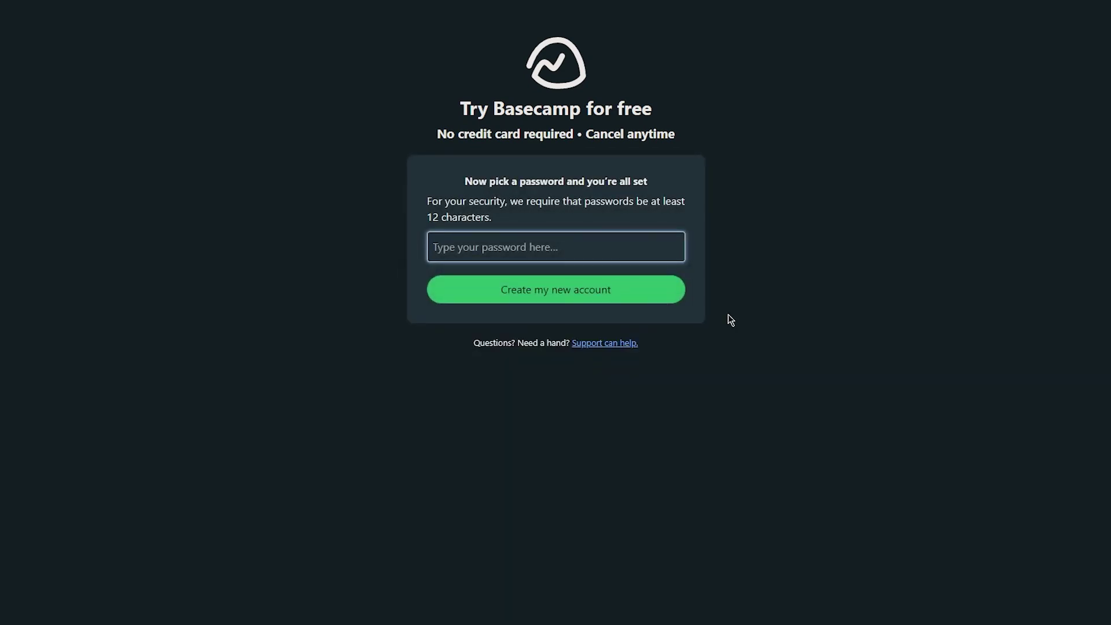
{"action": "type", "text": "•••"}
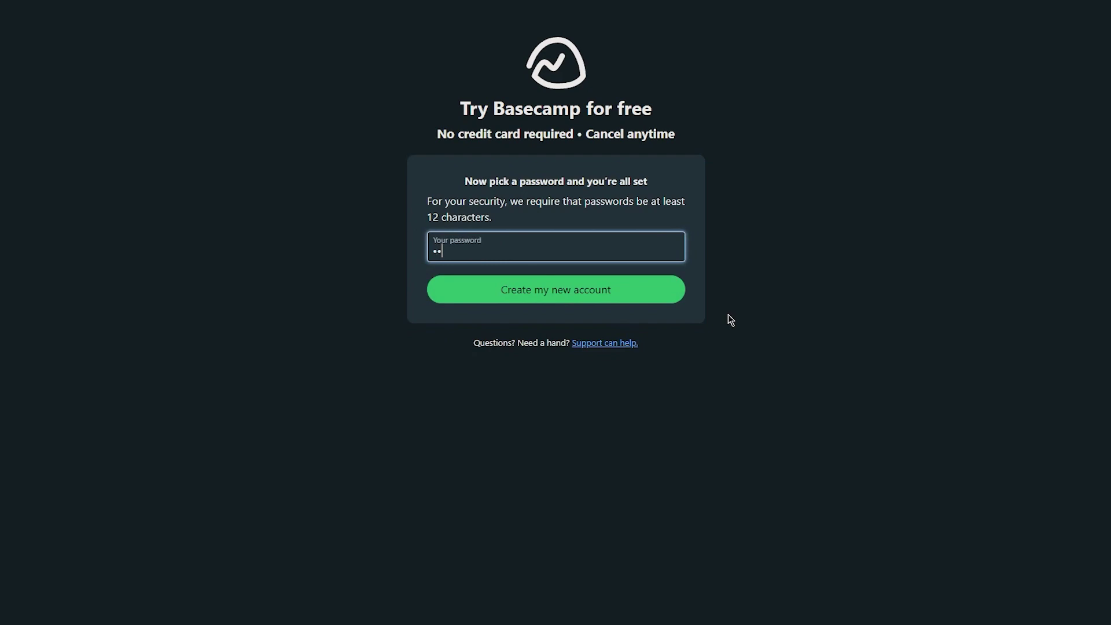
{"action": "type", "text": "••••••"}
{"action": "left_click", "coordinate": [633, 302]}
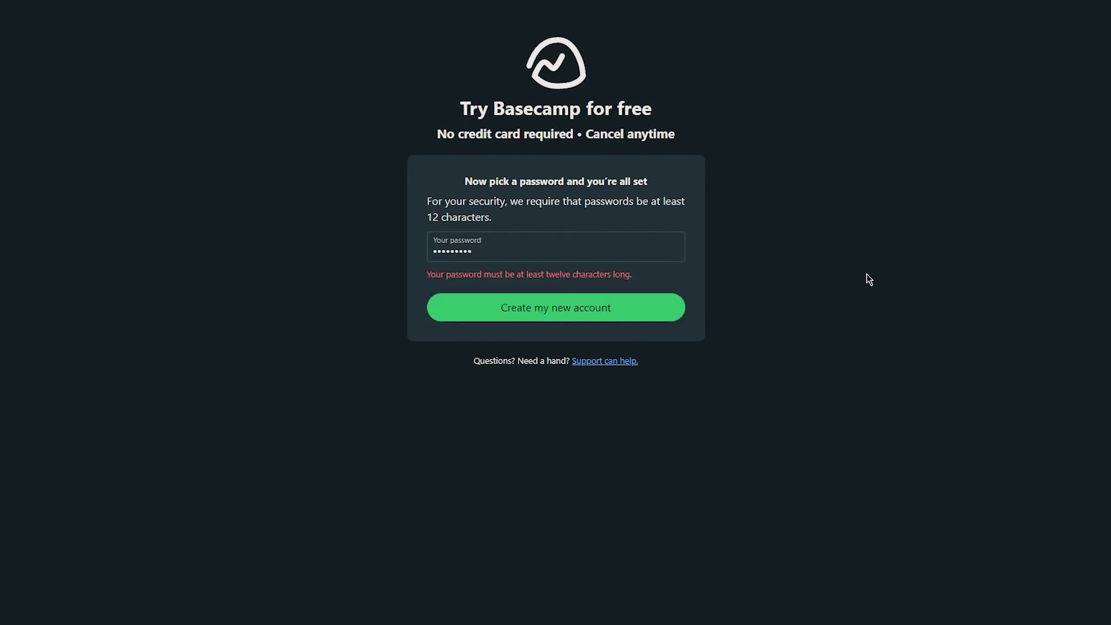
{"action": "left_click", "coordinate": [613, 246]}
{"action": "type", "text": "•••••"}
{"action": "left_click", "coordinate": [564, 284]}
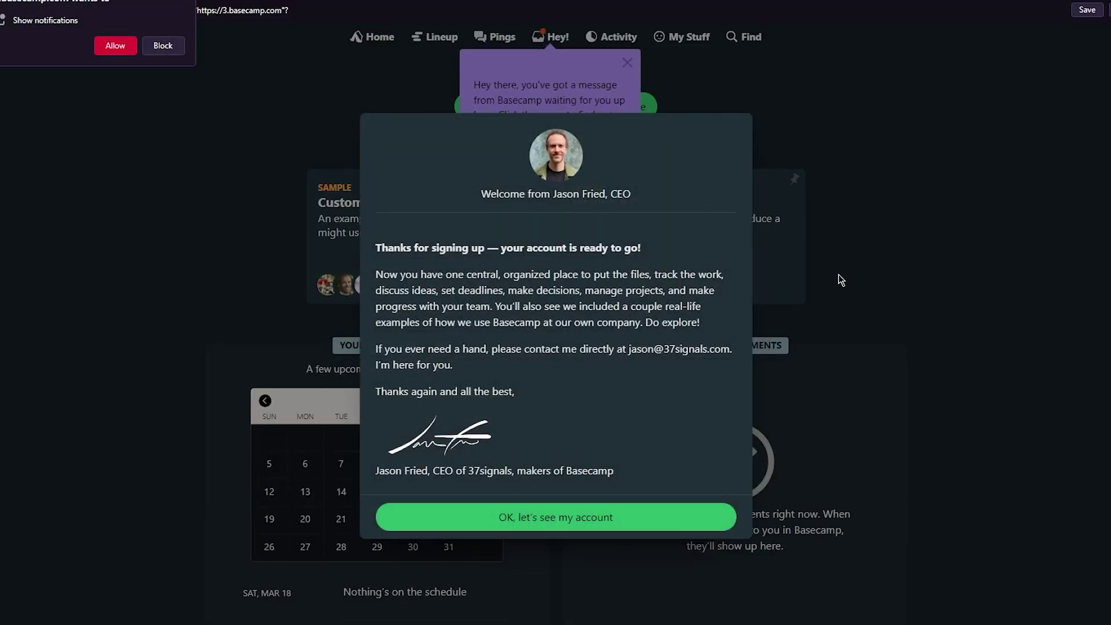
Step: Dismiss the welcome message, tip and notification prompt, then bring up link options for 'Make a new project'
{"action": "left_click", "coordinate": [536, 504]}
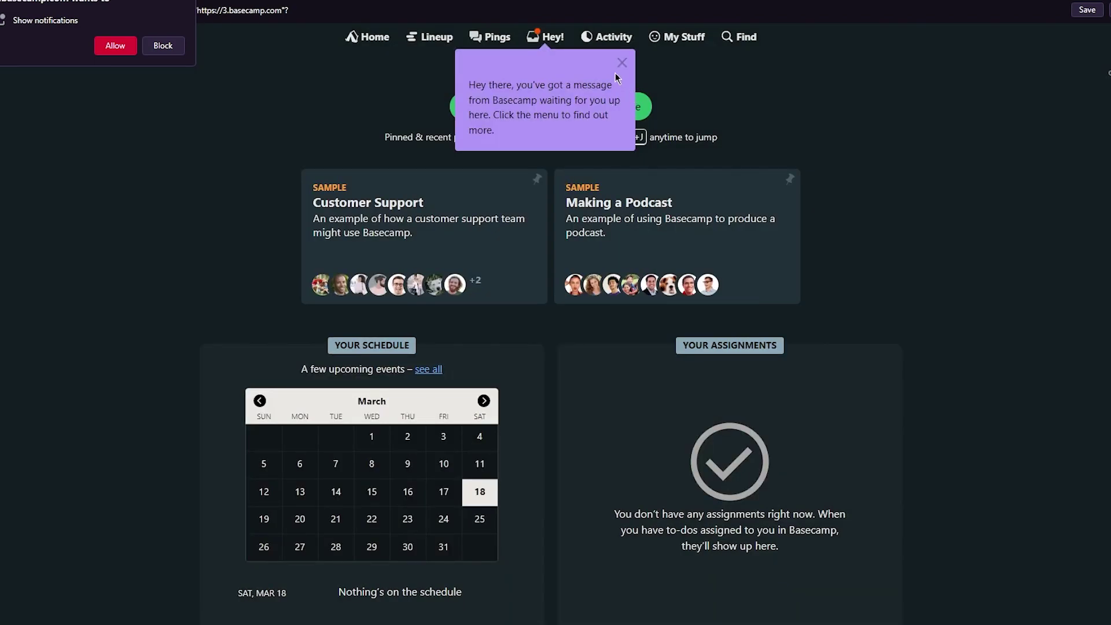
{"action": "left_click", "coordinate": [622, 63]}
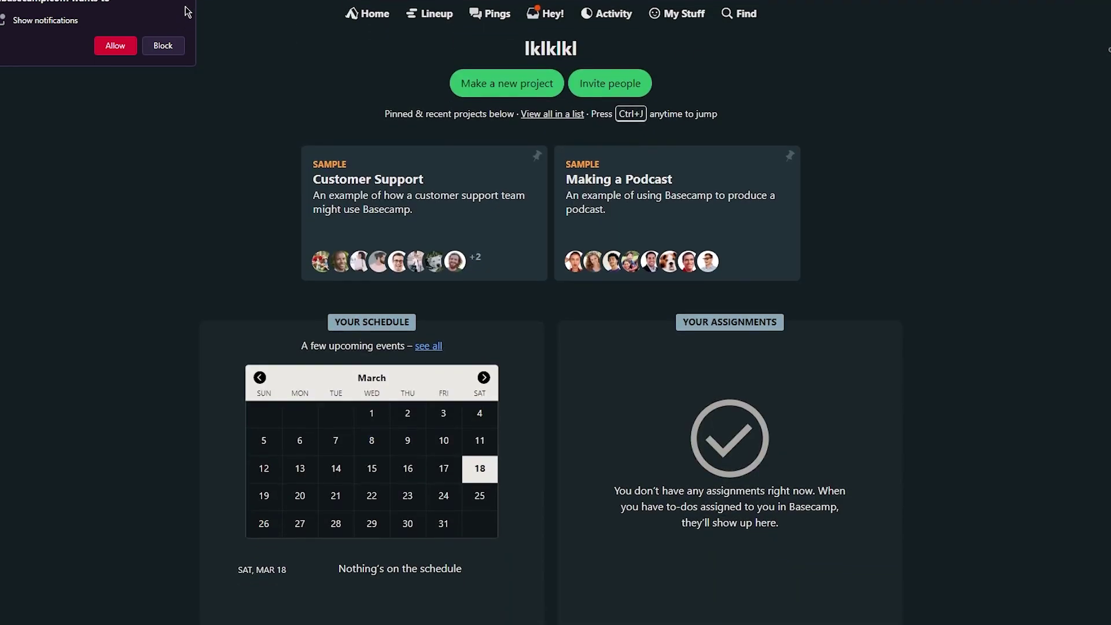
{"action": "left_click", "coordinate": [162, 45]}
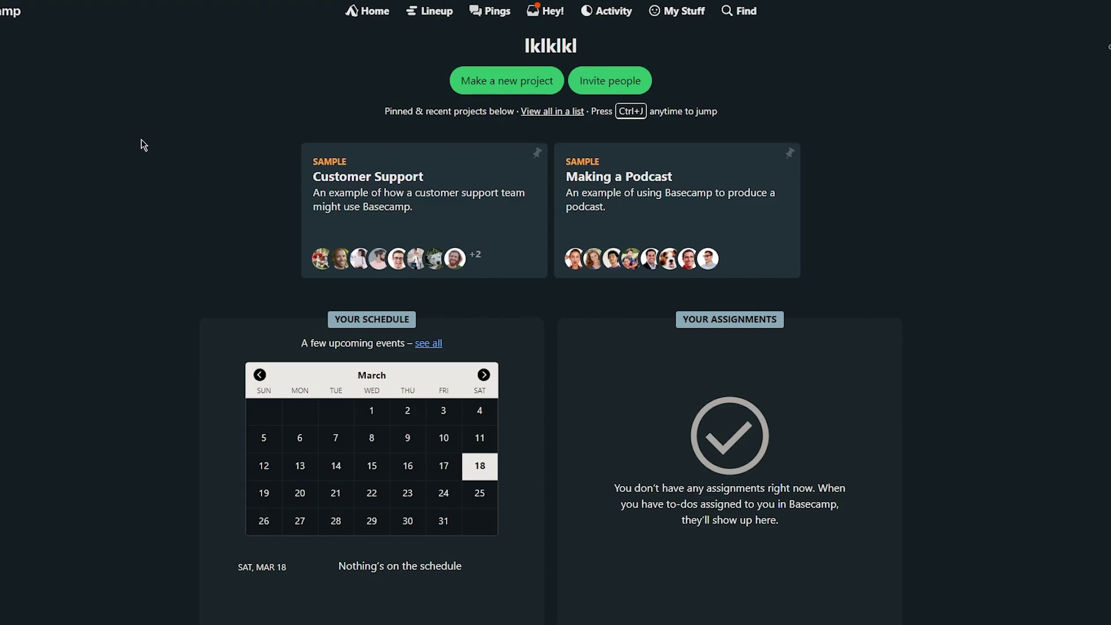
{"action": "right_click", "coordinate": [489, 88]}
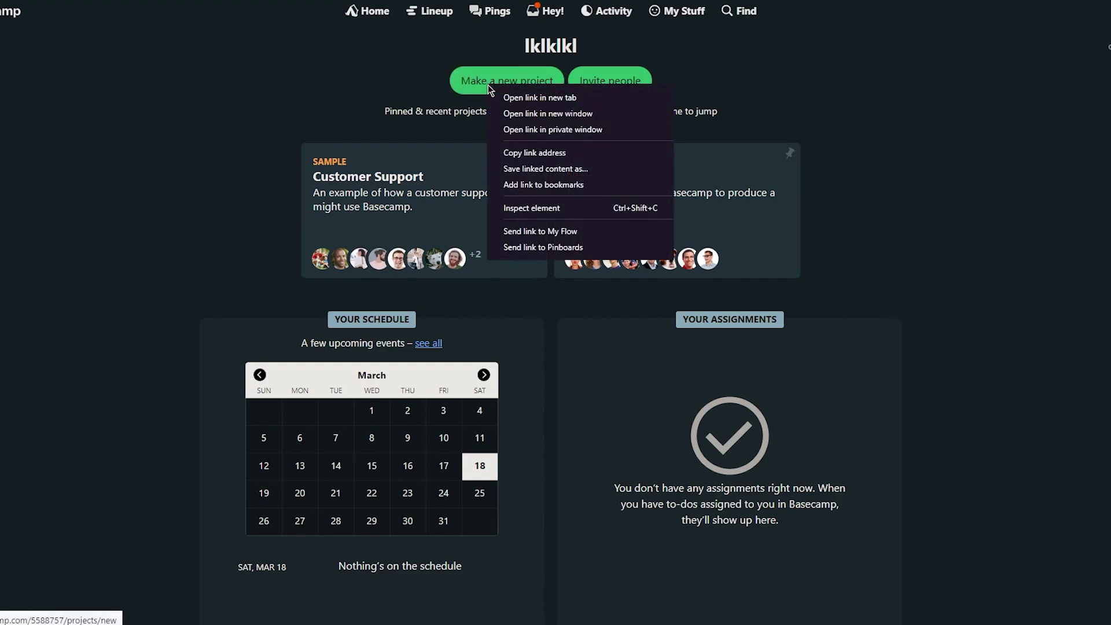
Step: Create a project named 'office' with a short placeholder description
{"action": "left_click", "coordinate": [474, 82]}
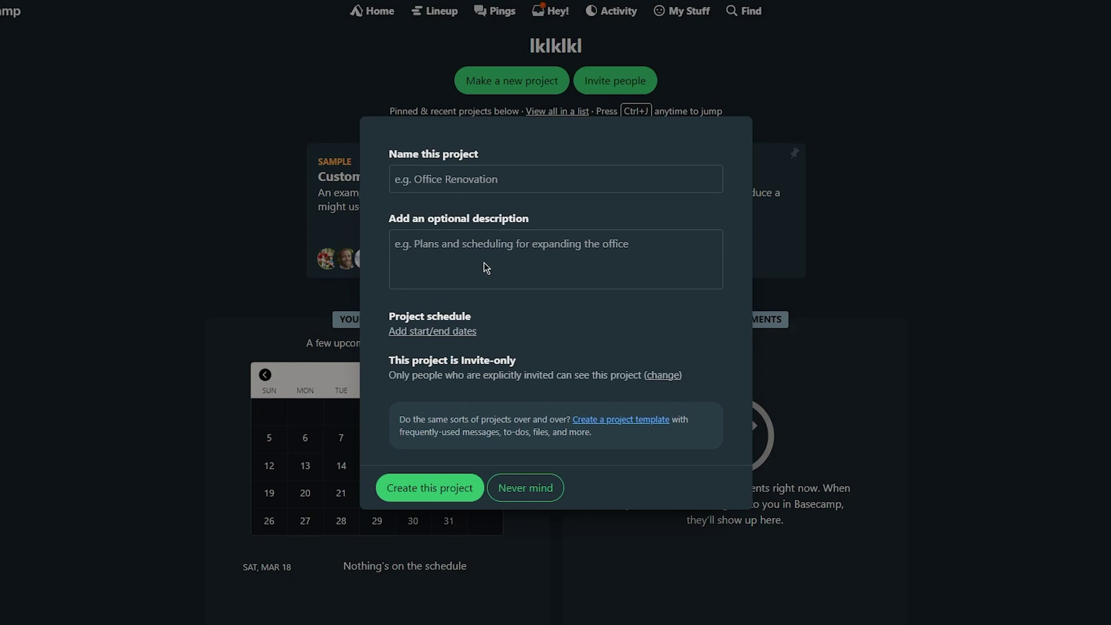
{"action": "left_click", "coordinate": [507, 183]}
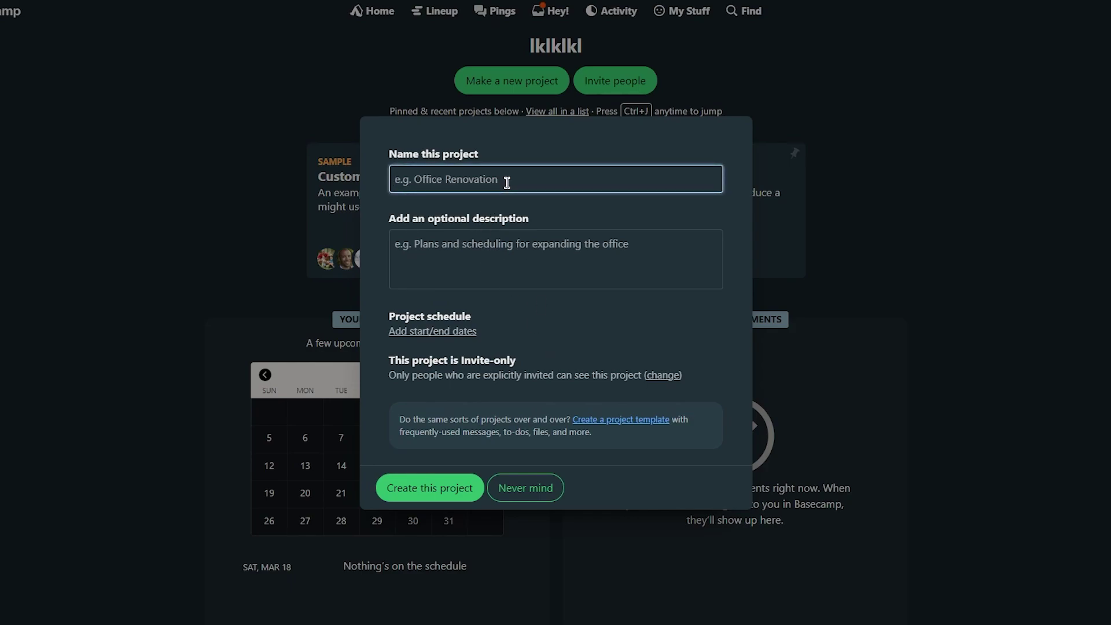
{"action": "type", "text": "office"}
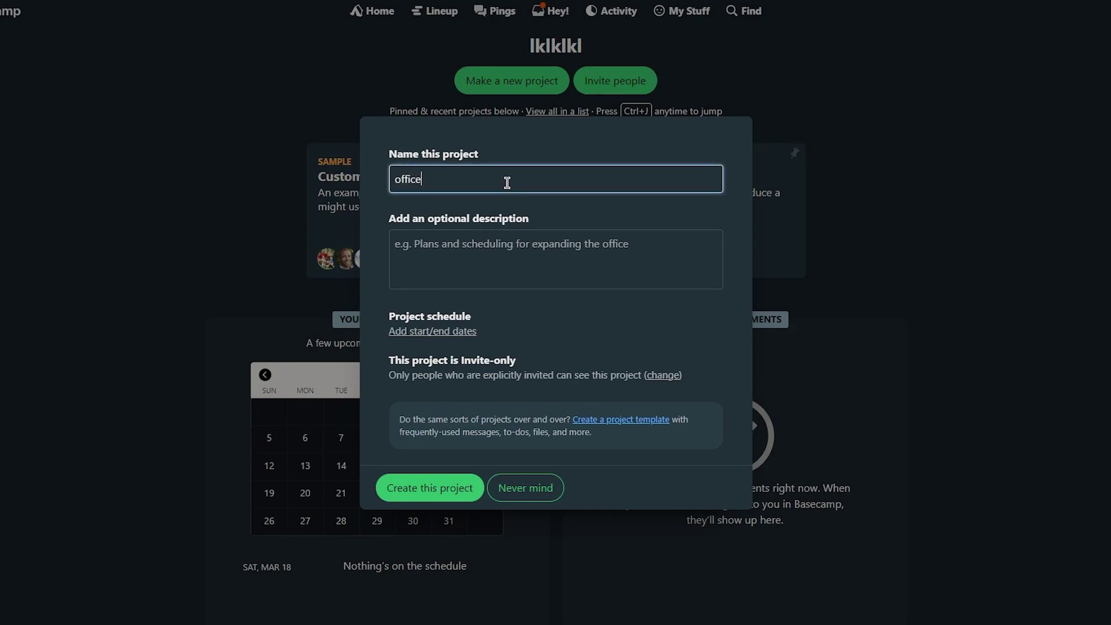
{"action": "left_click", "coordinate": [476, 268]}
{"action": "type", "text": "uhuhiuhiuhljklh "}
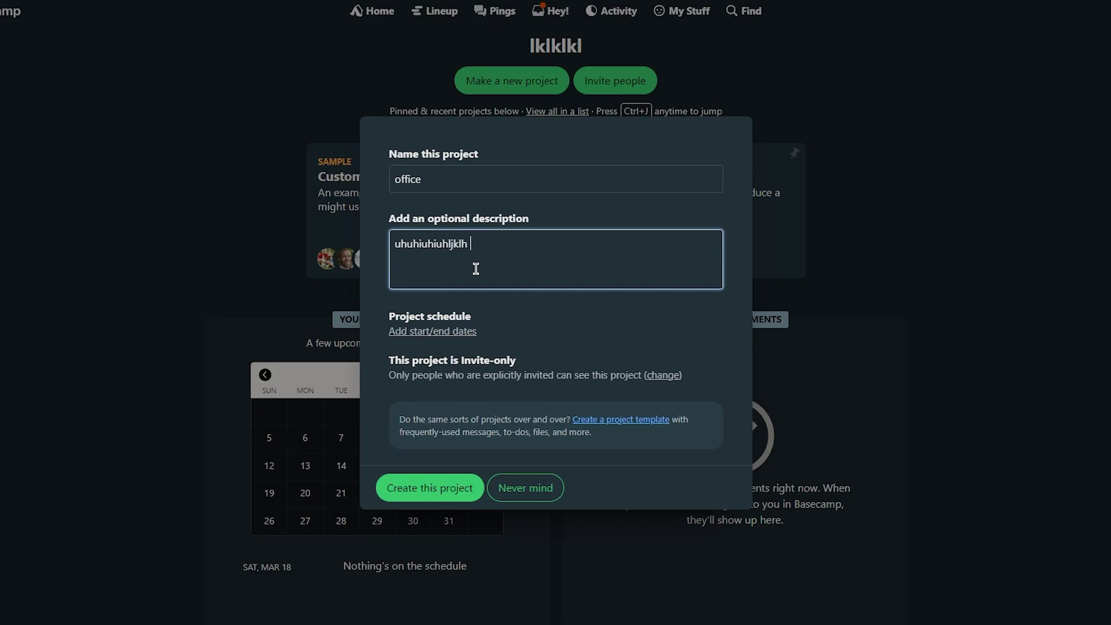
{"action": "type", "text": "iu huhkj"}
{"action": "left_click", "coordinate": [460, 488]}
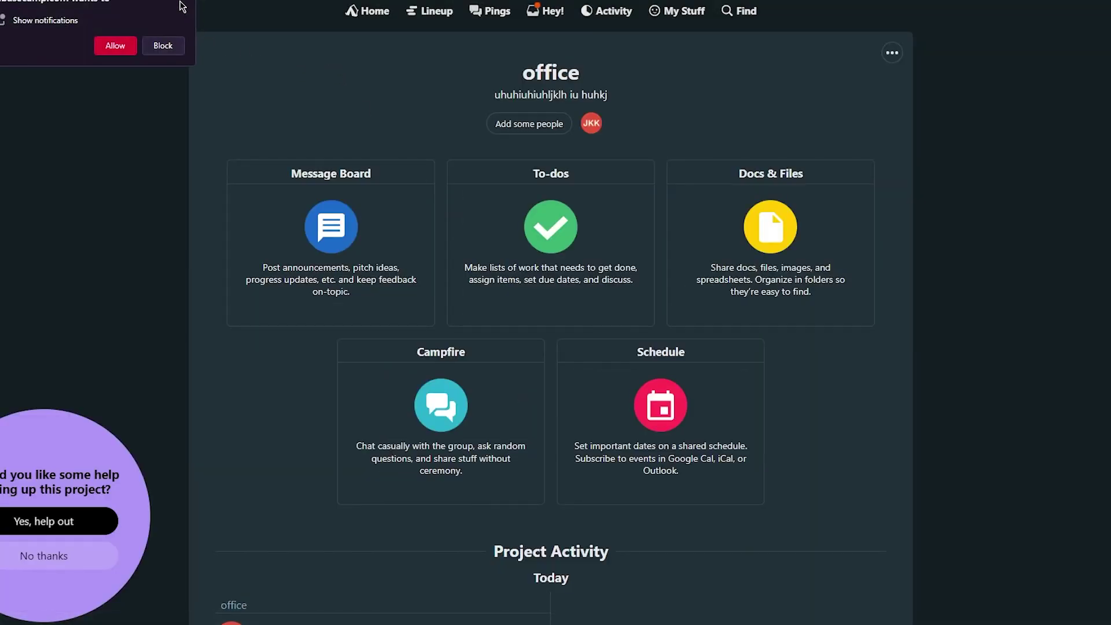
Step: Block the notification prompt, decline setup help, and open the office project's people list
{"action": "left_click", "coordinate": [163, 46]}
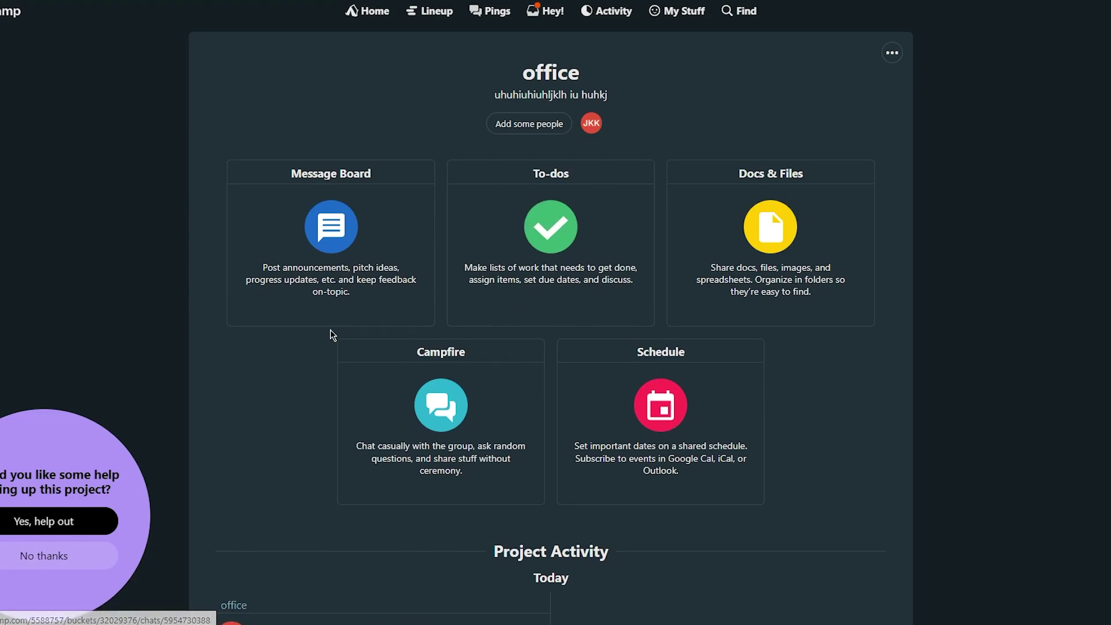
{"action": "scroll", "coordinate": [306, 278], "scroll_direction": "down", "scroll_amount": 1}
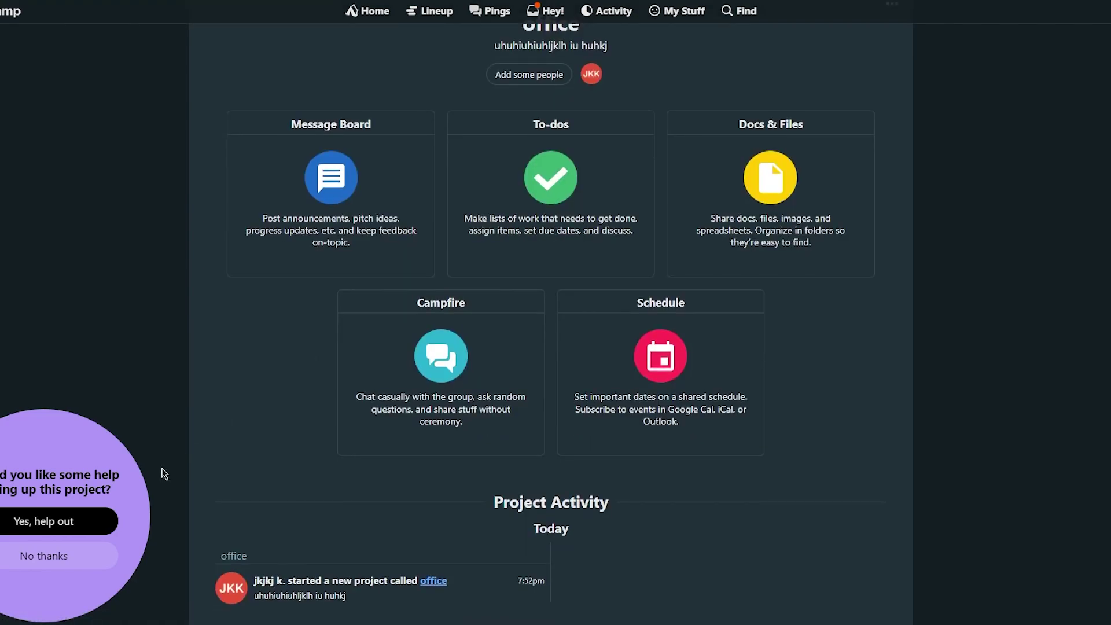
{"action": "left_click", "coordinate": [47, 555]}
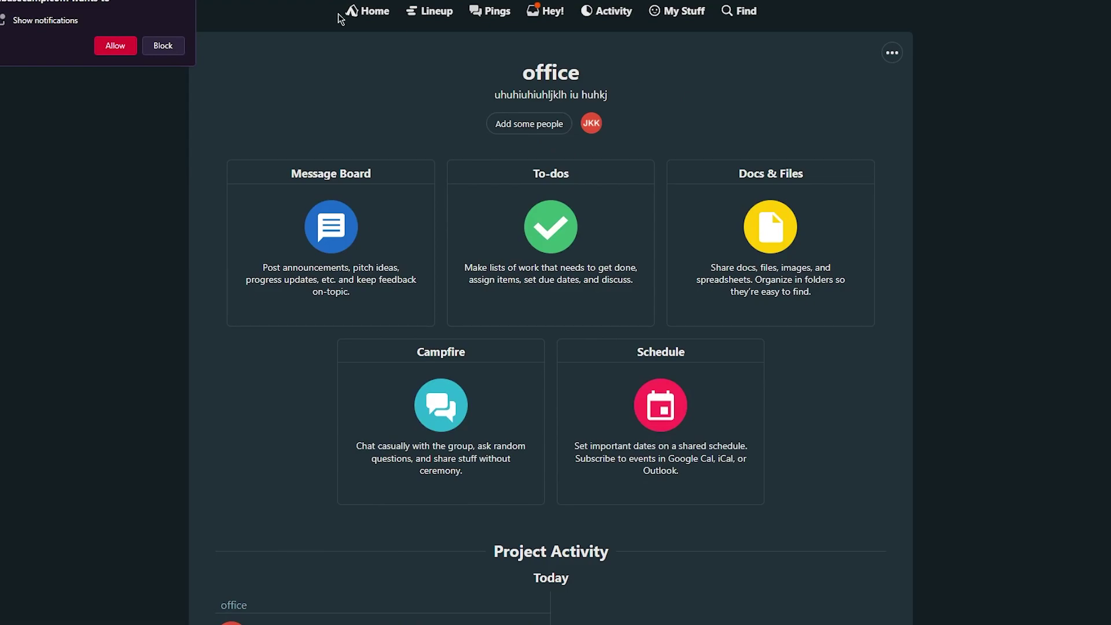
{"action": "scroll", "coordinate": [481, 377], "scroll_direction": "down", "scroll_amount": 1}
{"action": "scroll", "coordinate": [459, 268], "scroll_direction": "up", "scroll_amount": 1}
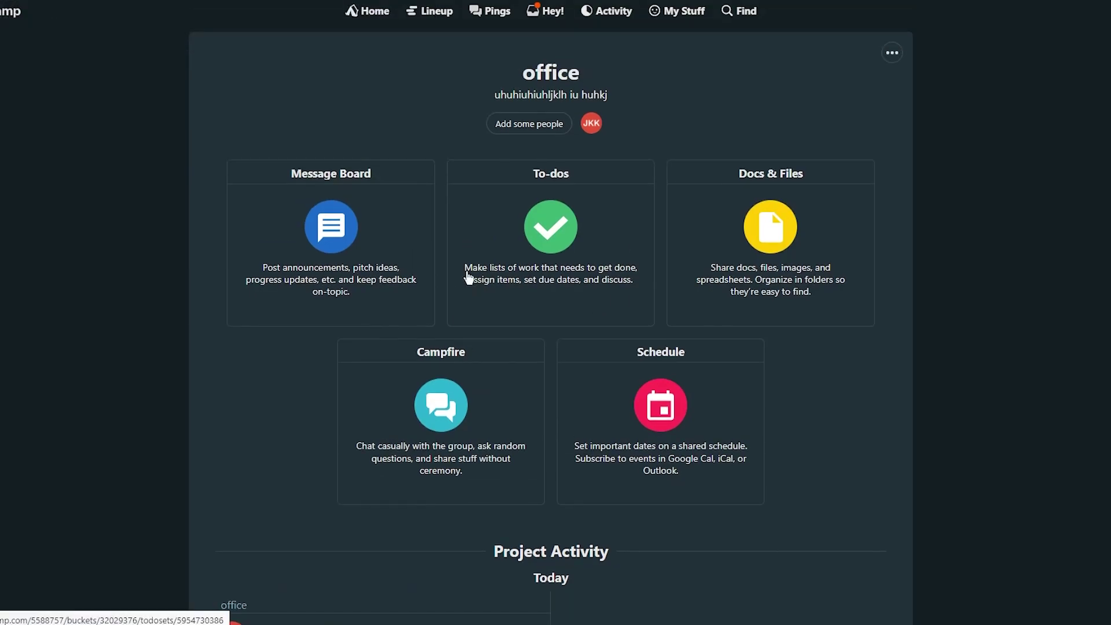
{"action": "left_click", "coordinate": [555, 129]}
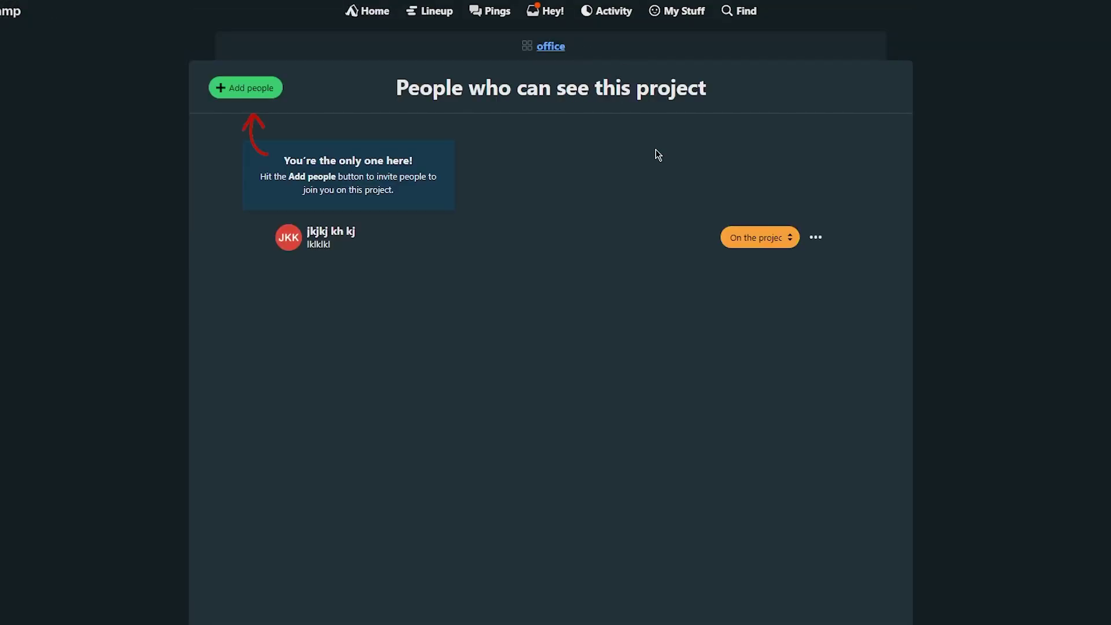
Step: Visit Add people without inviting anyone, then return to the office project page
{"action": "left_click", "coordinate": [246, 90]}
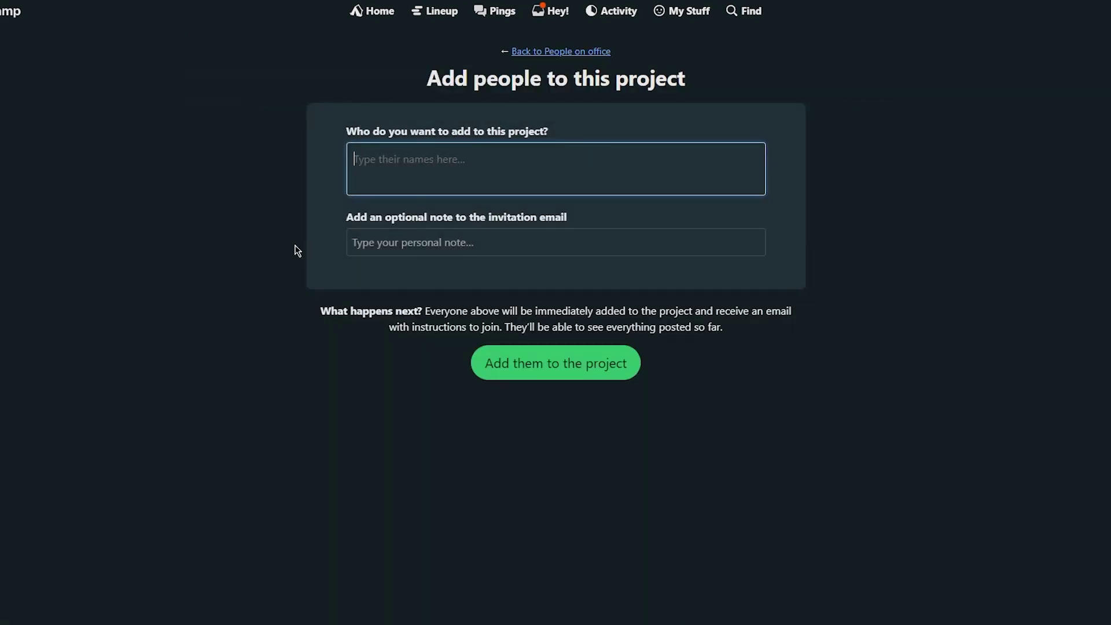
{"action": "left_click", "coordinate": [536, 58]}
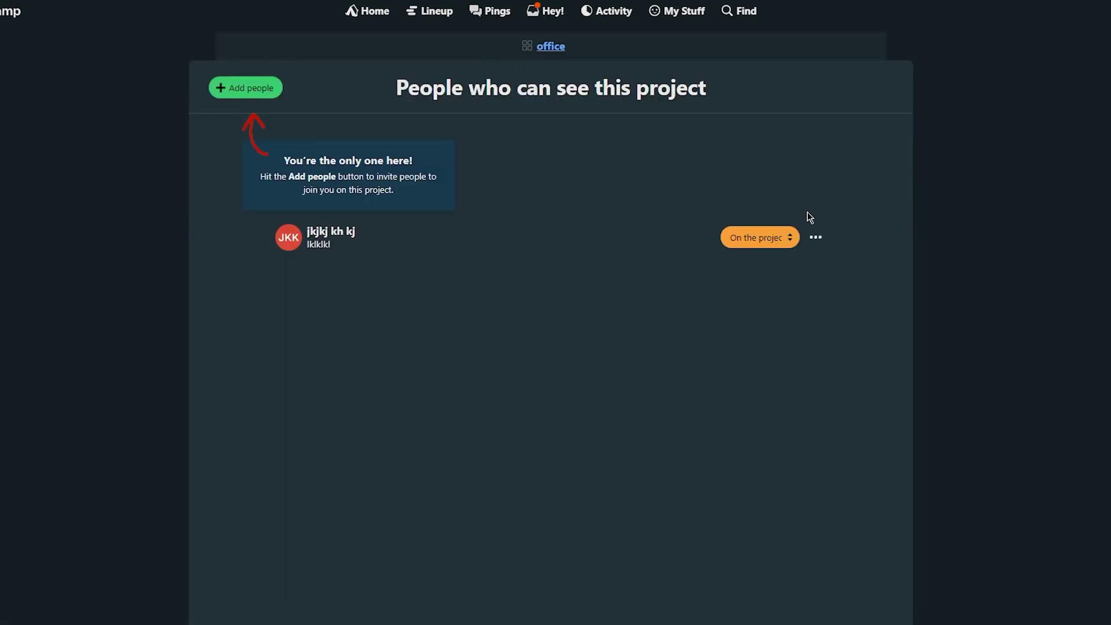
{"action": "left_click", "coordinate": [547, 46]}
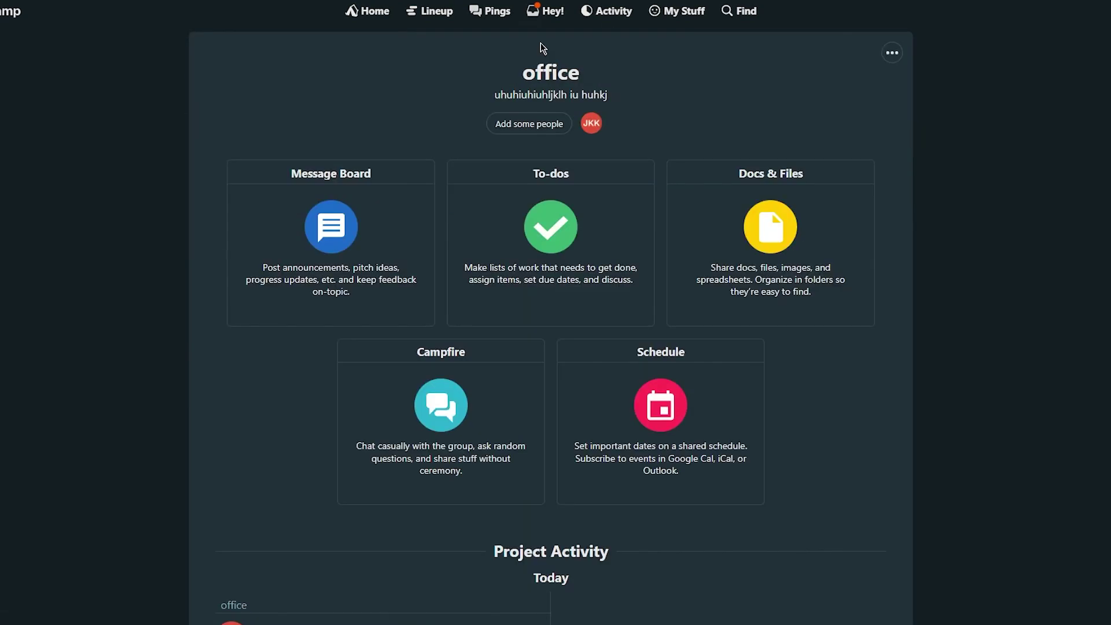
Step: Add a to-do list named 'renovate' with a short placeholder description
{"action": "left_click", "coordinate": [576, 215]}
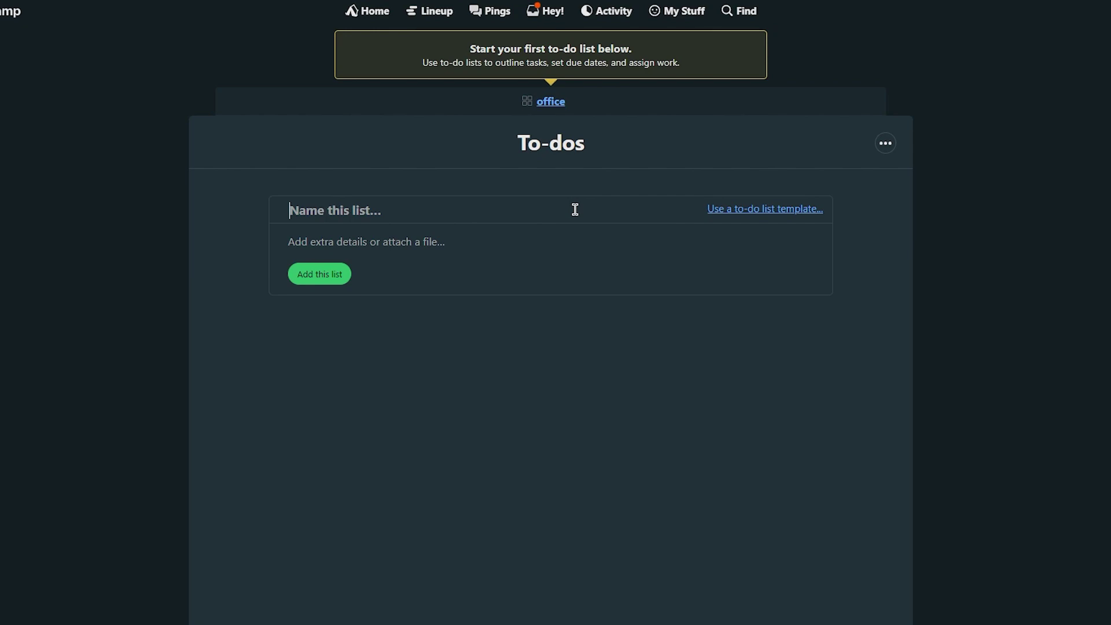
{"action": "type", "text": "reno"}
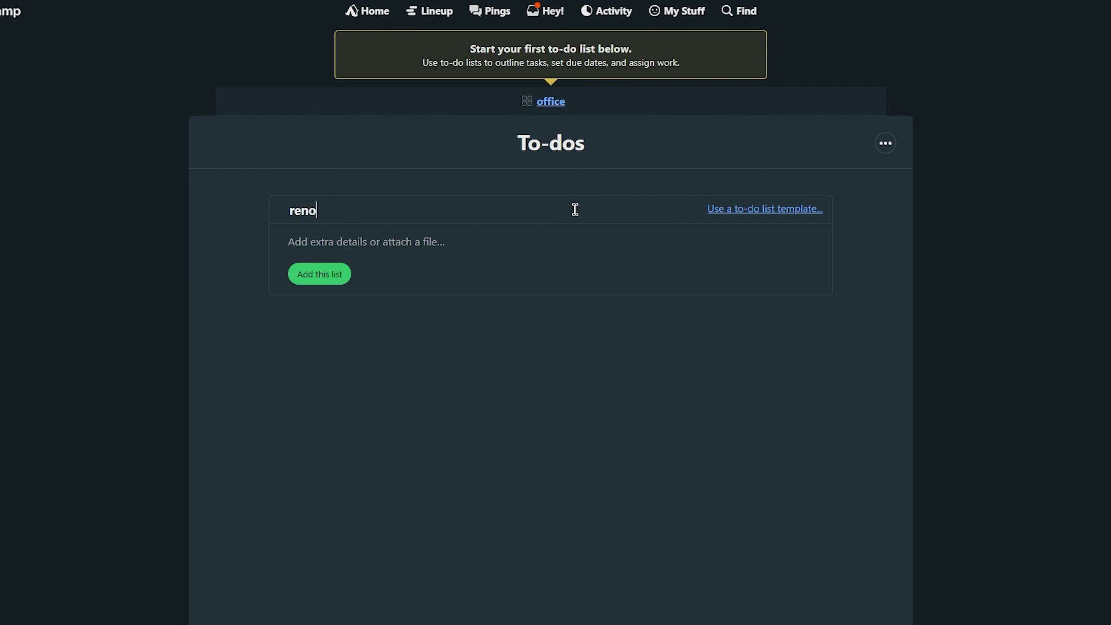
{"action": "type", "text": "vate"}
{"action": "key", "text": "Tab"}
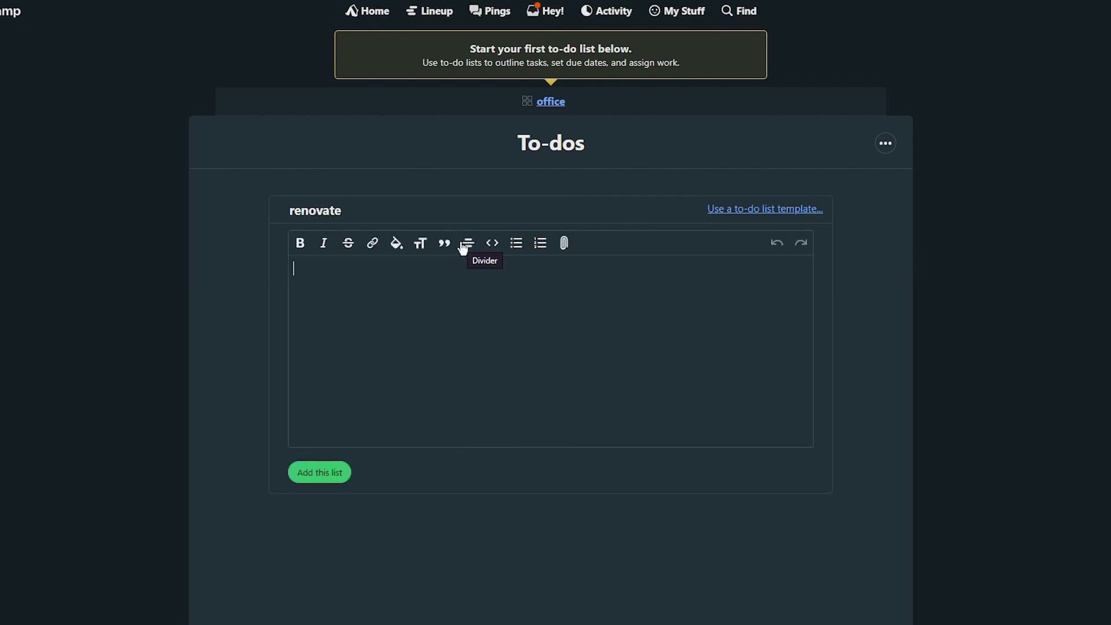
{"action": "type", "text": "ihiguihjk jkh kjhkj hkjh kjhjkhjkh"}
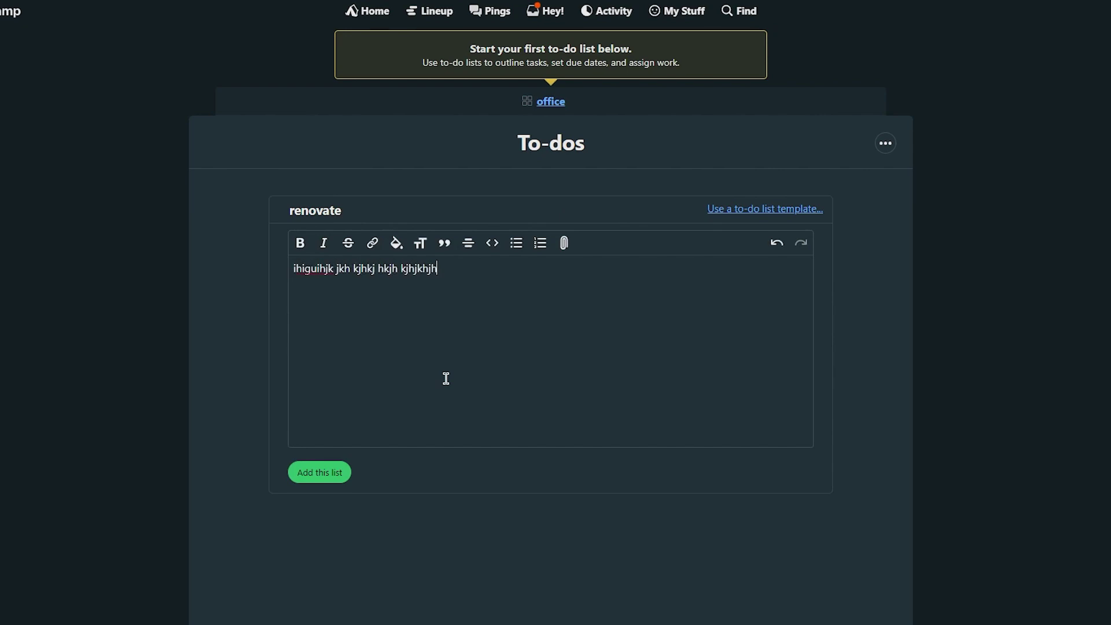
{"action": "left_click", "coordinate": [332, 474]}
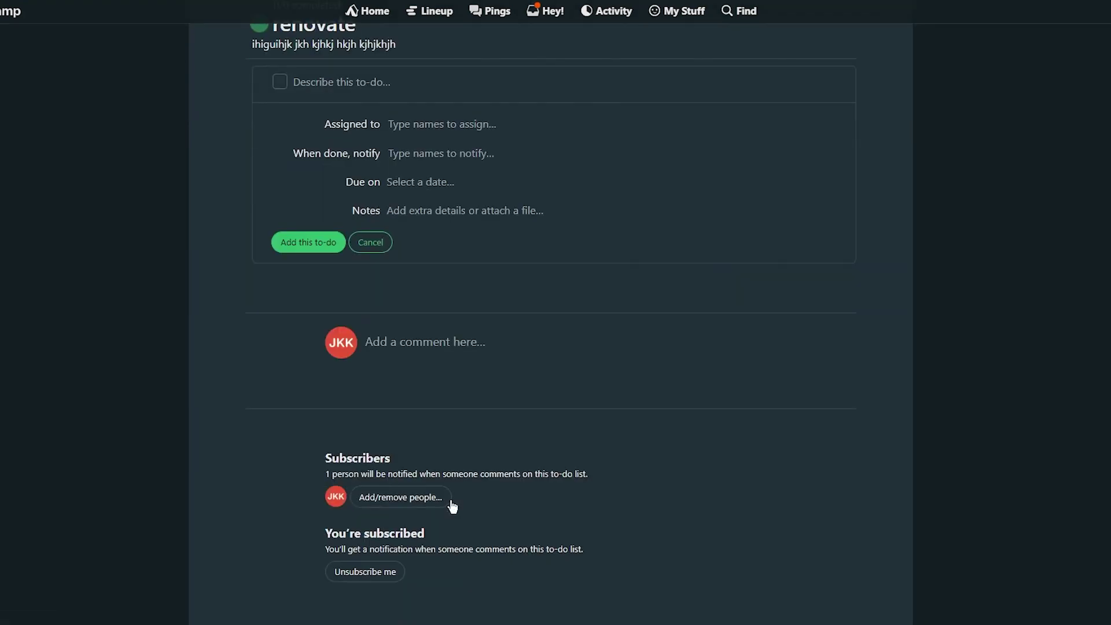
{"action": "scroll", "coordinate": [405, 422], "scroll_direction": "up", "scroll_amount": 2}
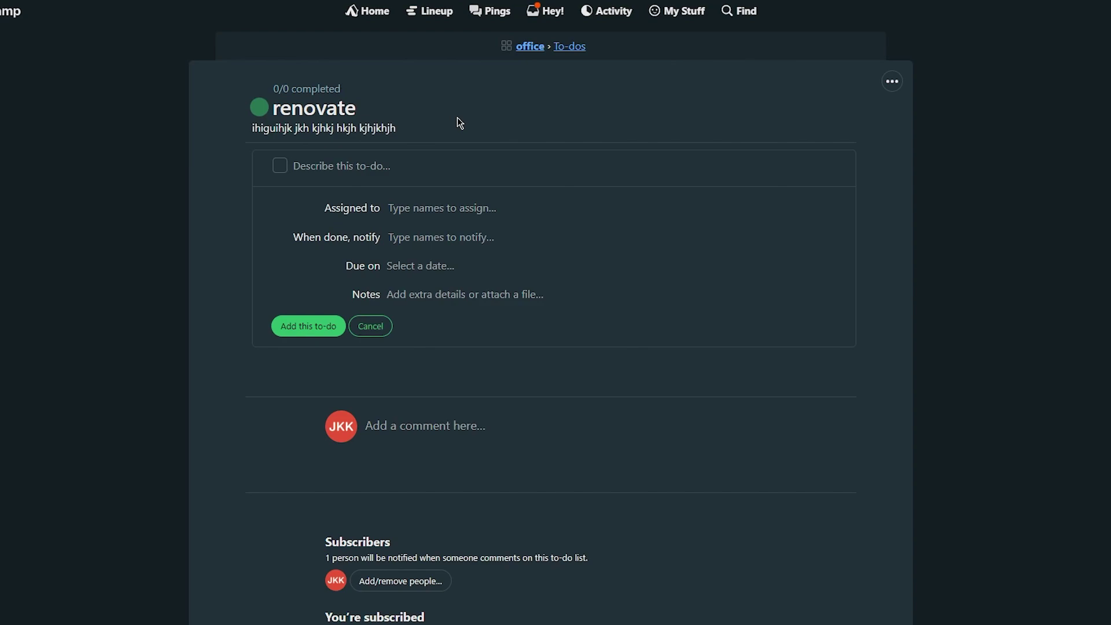
{"action": "left_click", "coordinate": [346, 167]}
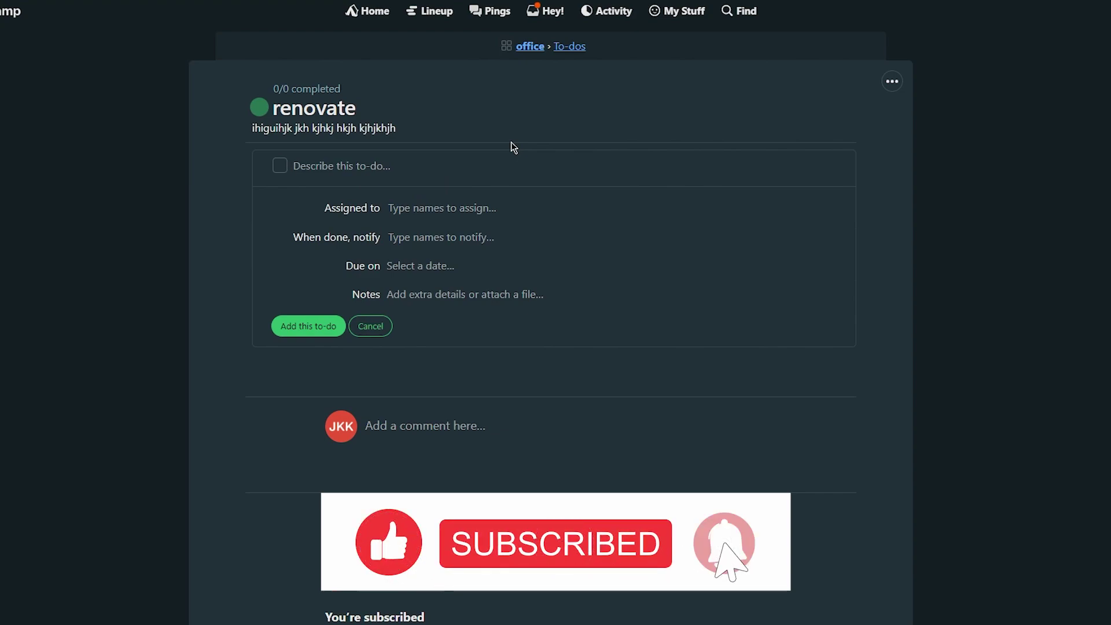
{"action": "type", "text": "thi"}
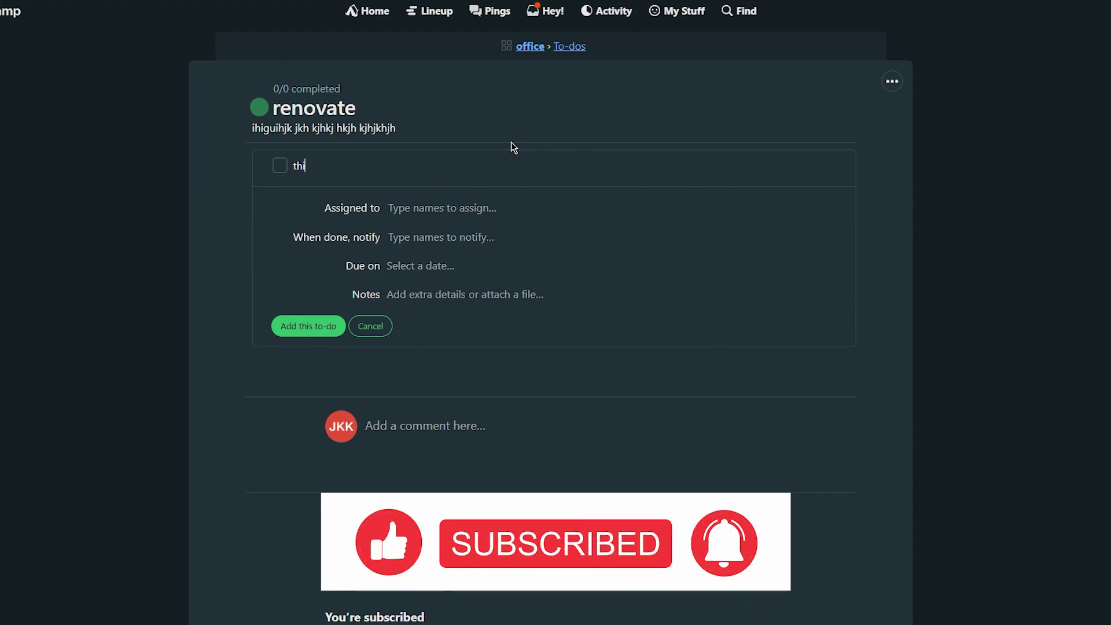
{"action": "type", "text": "s is a re"}
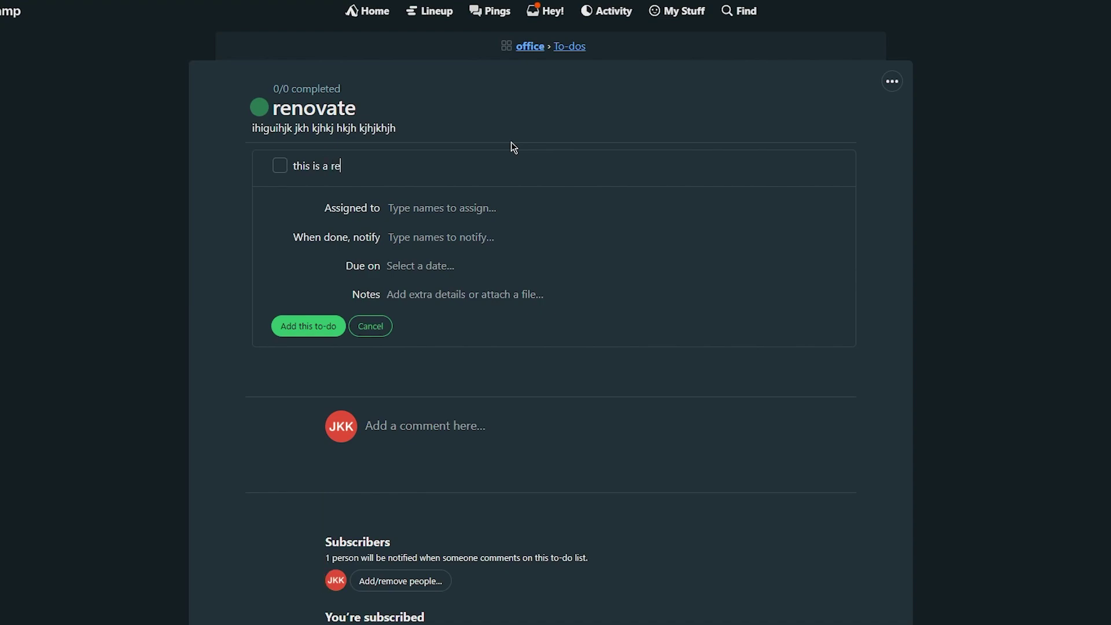
{"action": "type", "text": "novation to do"}
{"action": "left_click", "coordinate": [443, 205]}
{"action": "left_click", "coordinate": [427, 241]}
{"action": "left_click", "coordinate": [413, 266]}
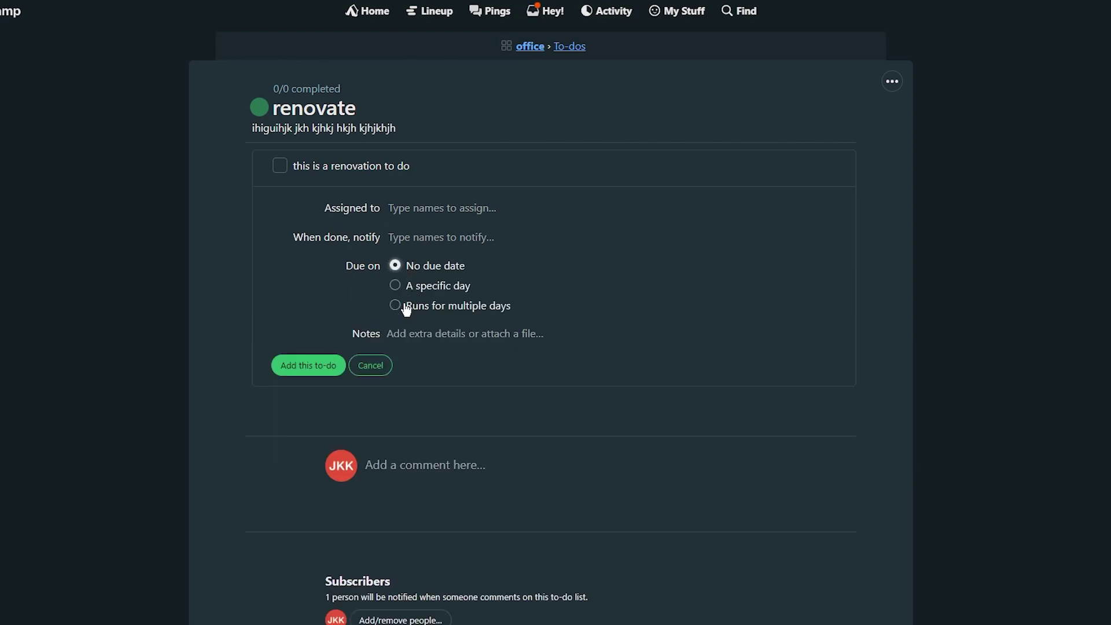
{"action": "left_click", "coordinate": [417, 337]}
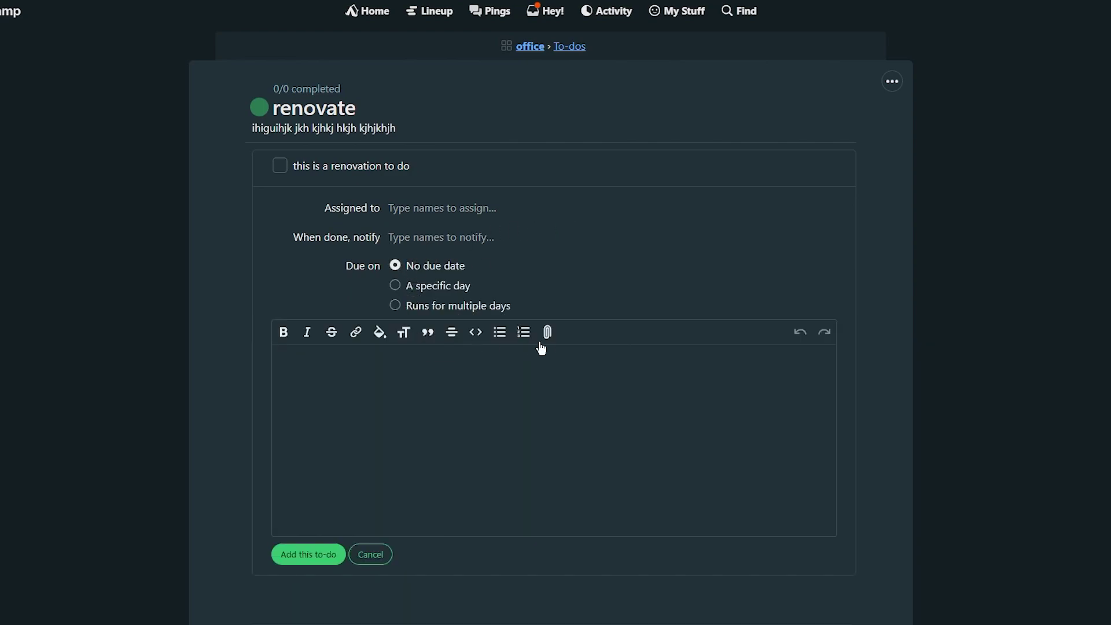
{"action": "scroll", "coordinate": [398, 279], "scroll_direction": "down", "scroll_amount": 5}
{"action": "scroll", "coordinate": [385, 300], "scroll_direction": "up", "scroll_amount": 5}
{"action": "left_click", "coordinate": [537, 47]}
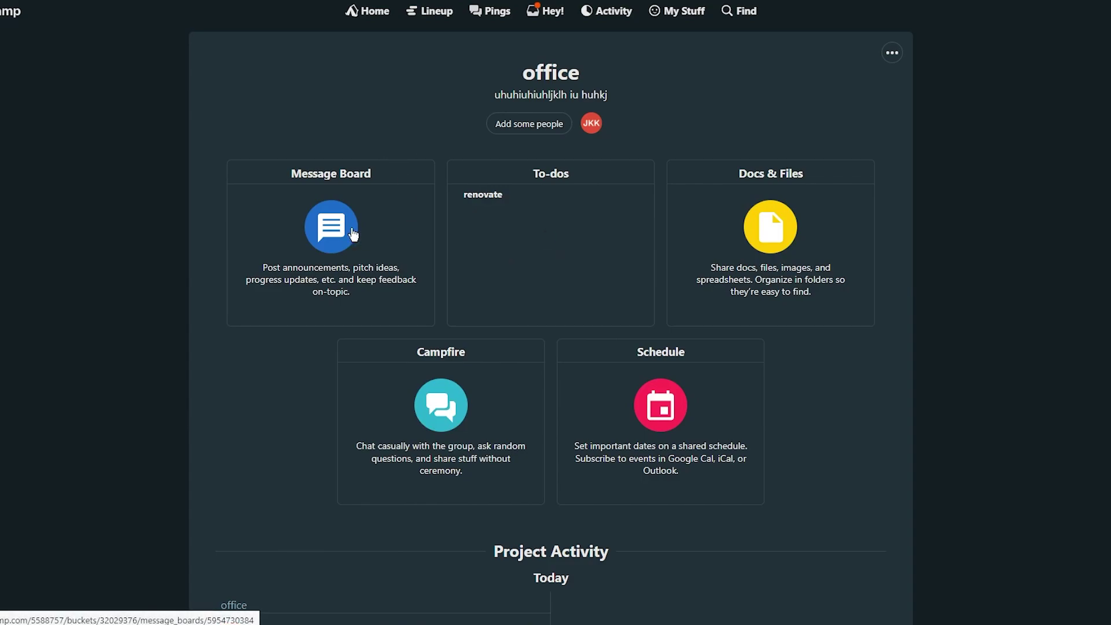
Step: Post a message titled 'message' with body 'hi' on the office Message Board
{"action": "left_click", "coordinate": [343, 234]}
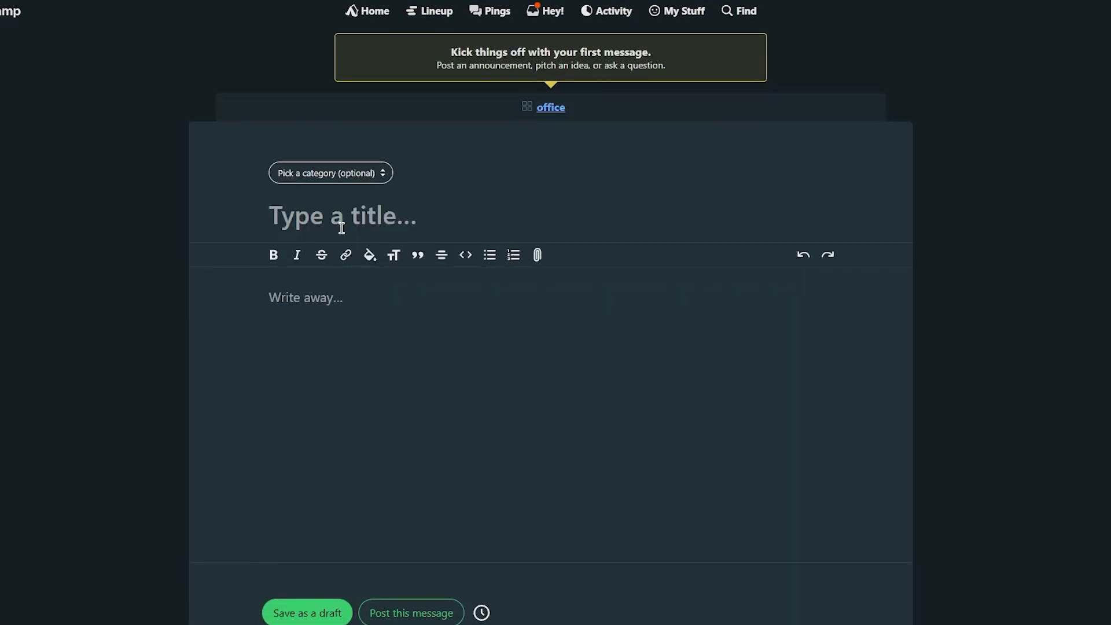
{"action": "type", "text": "m"}
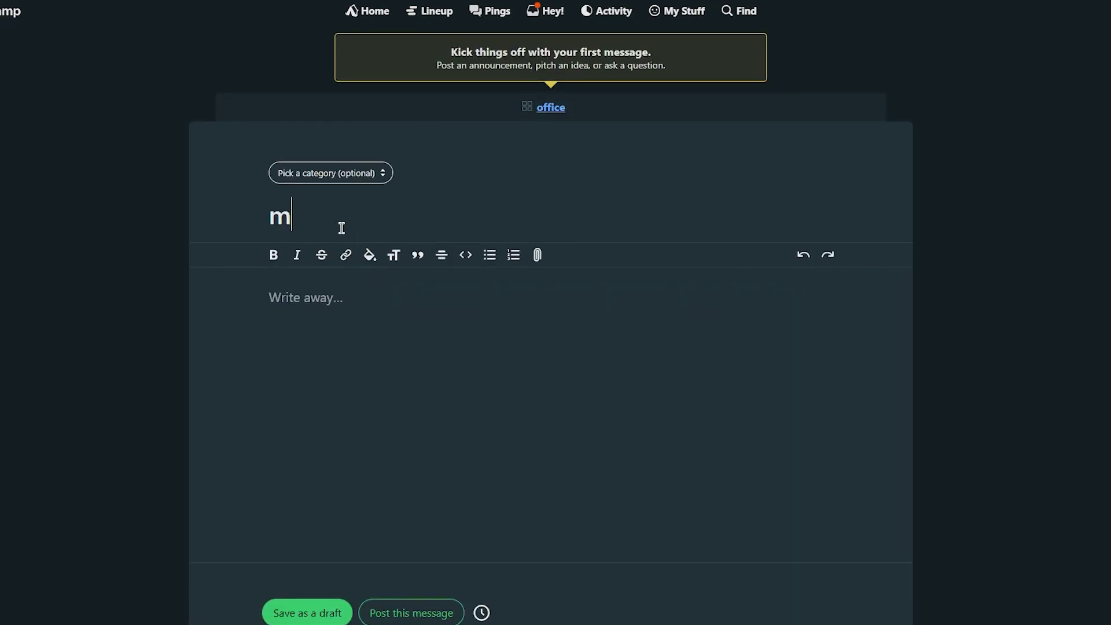
{"action": "type", "text": "essage"}
{"action": "left_click", "coordinate": [320, 309]}
{"action": "type", "text": "hi"}
{"action": "key", "text": "Return"}
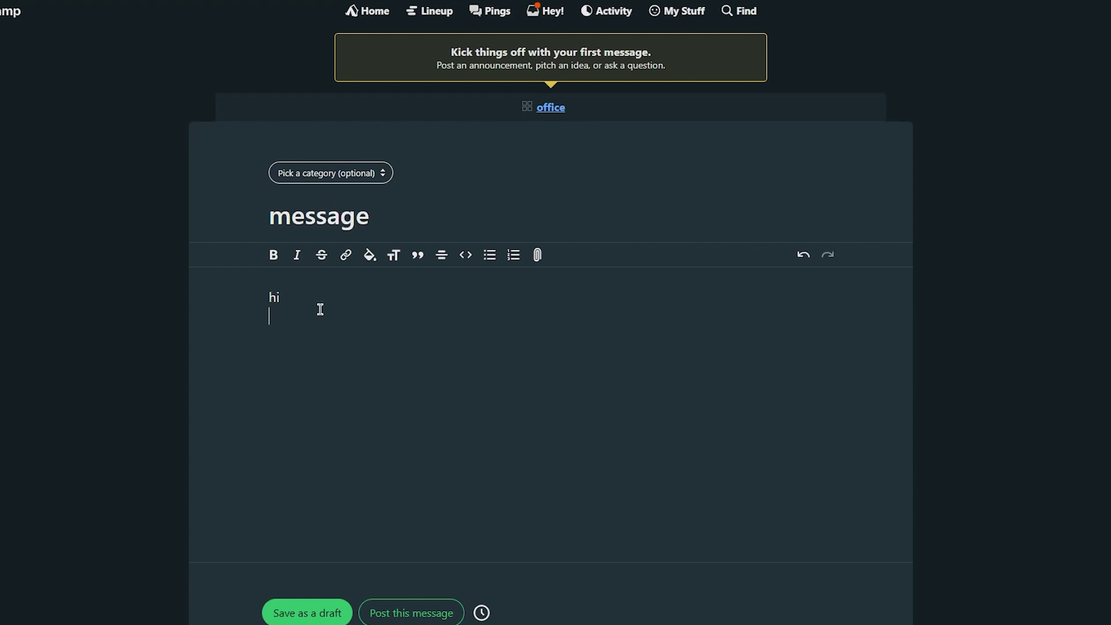
{"action": "left_click", "coordinate": [431, 618]}
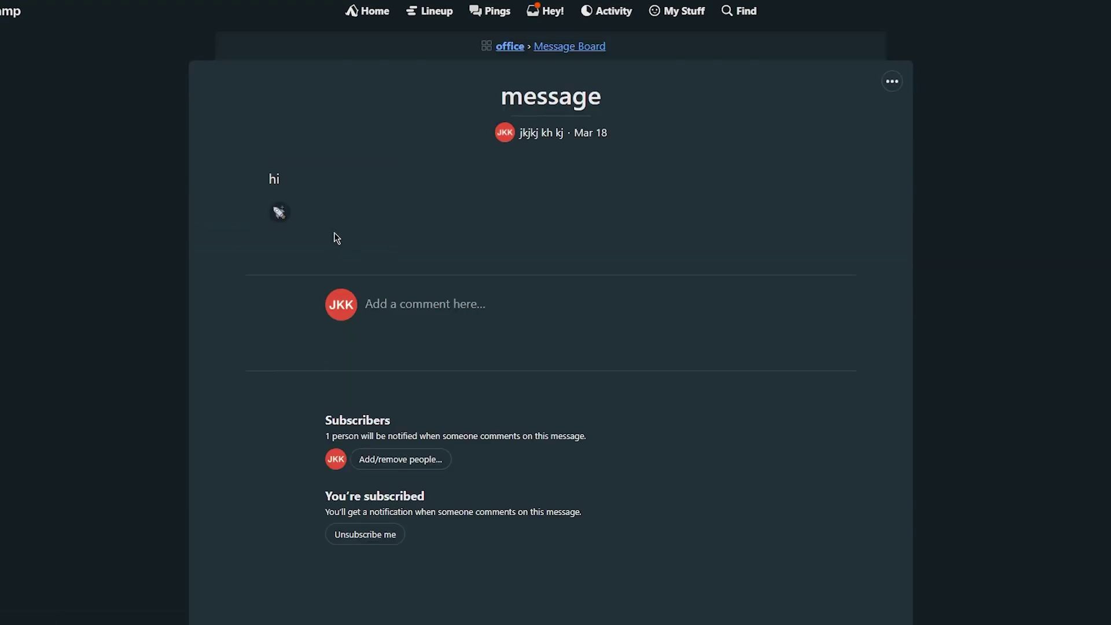
{"action": "left_click", "coordinate": [416, 305]}
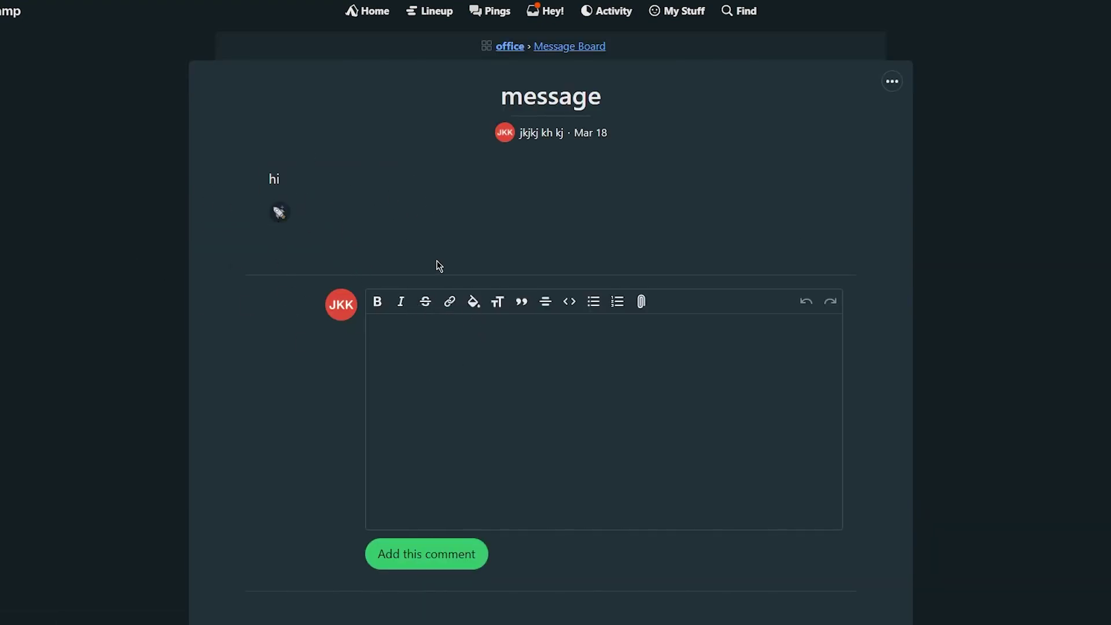
{"action": "left_click", "coordinate": [493, 78]}
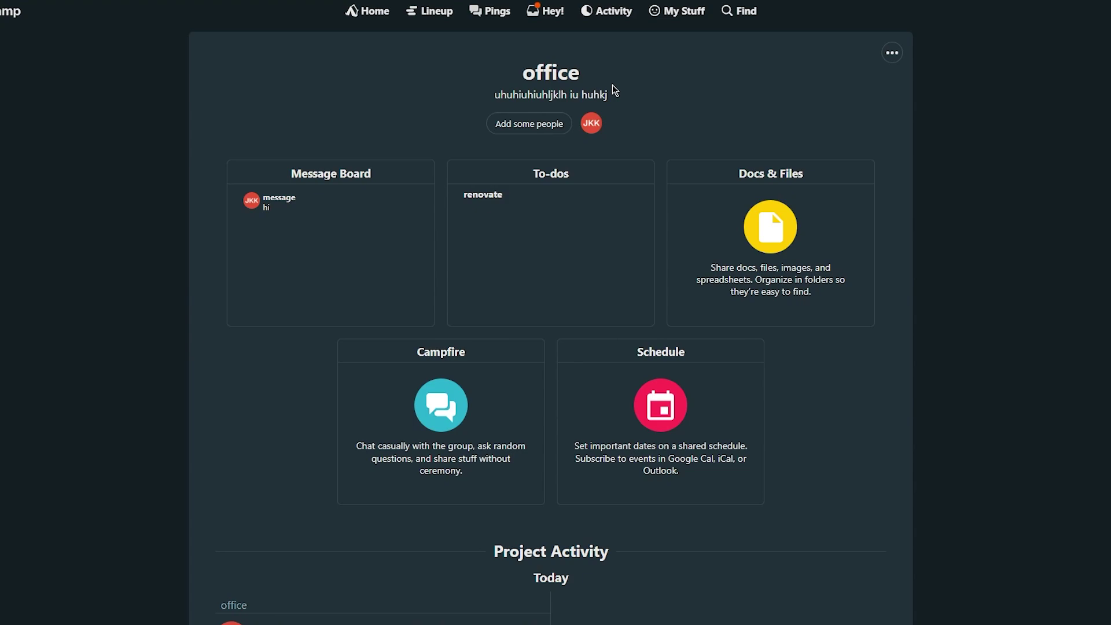
{"action": "left_click", "coordinate": [770, 298]}
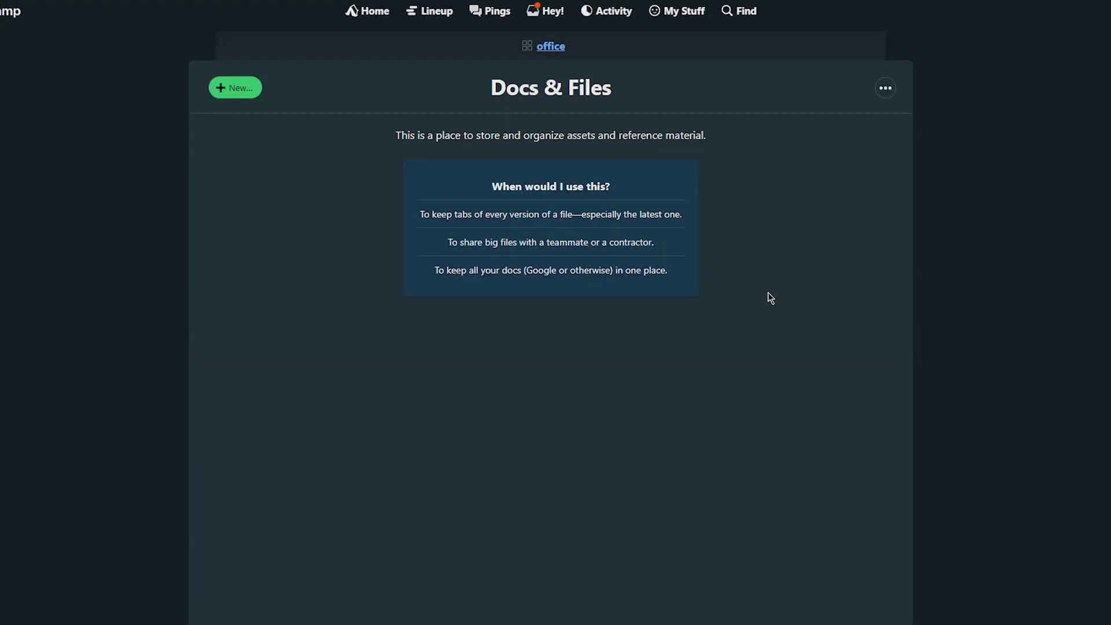
{"action": "left_click", "coordinate": [550, 47]}
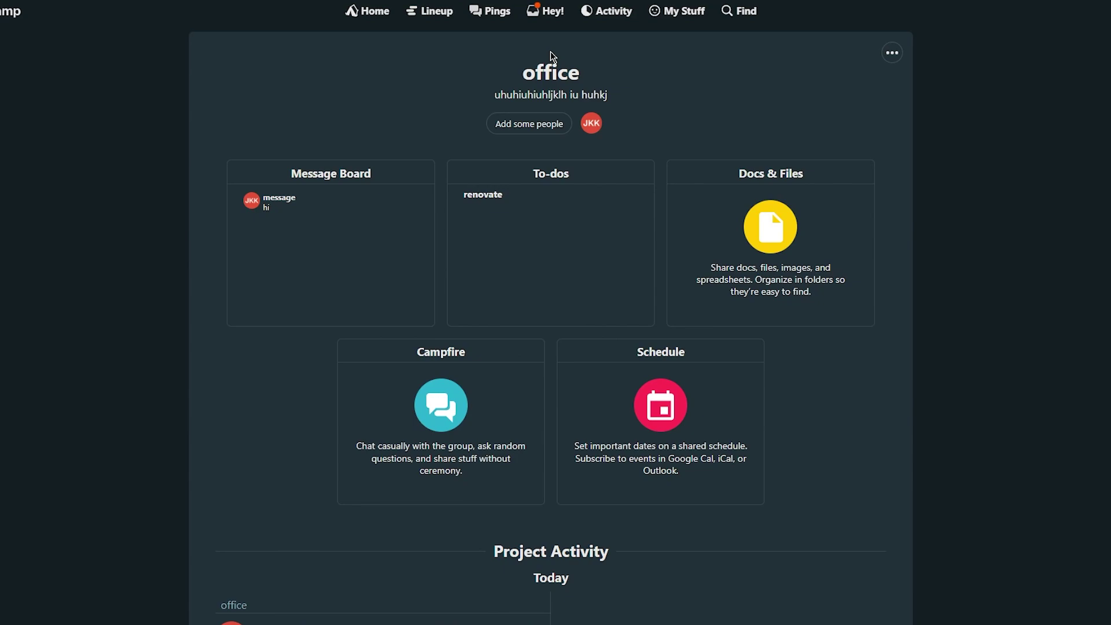
Step: Send 'hi' in the office Campfire chat and return to the project overview
{"action": "left_click", "coordinate": [451, 417]}
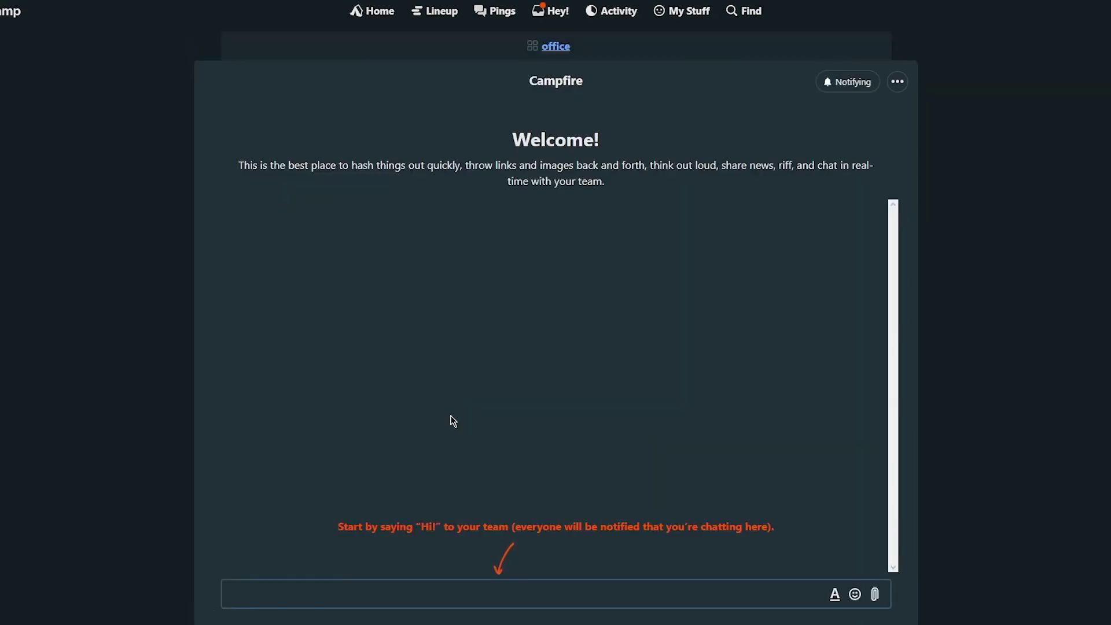
{"action": "type", "text": "hi"}
{"action": "key", "text": "Return"}
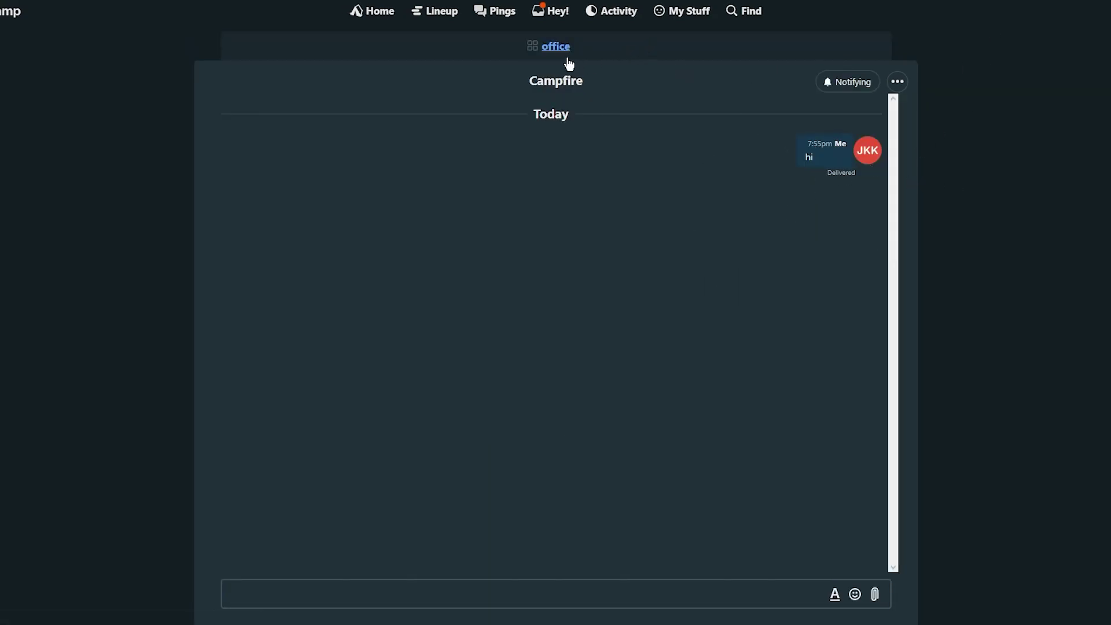
{"action": "left_click", "coordinate": [554, 47]}
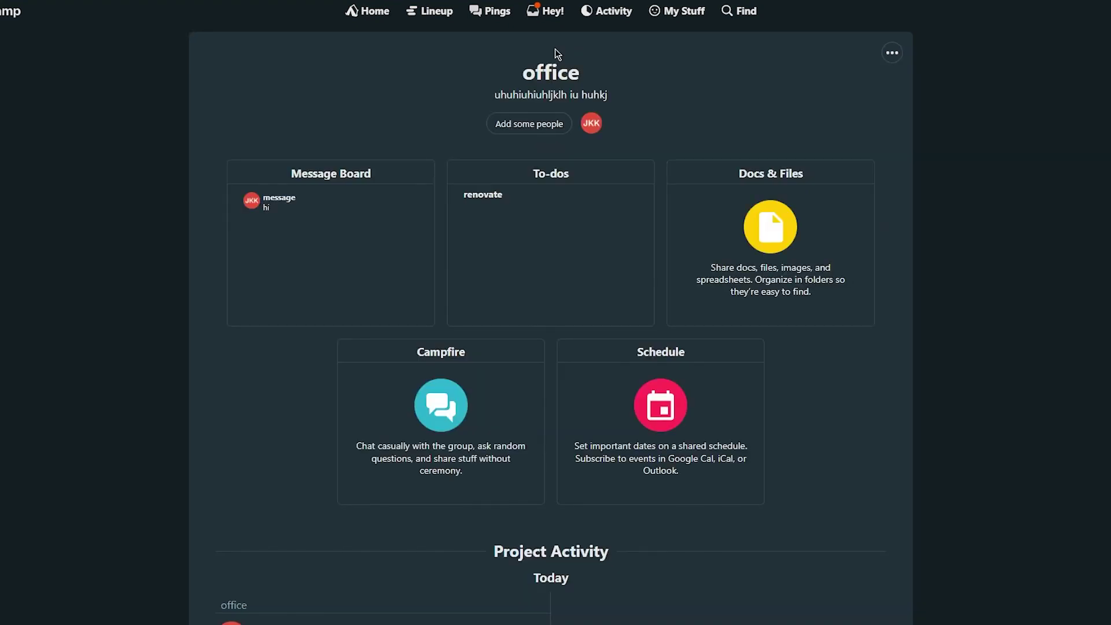
{"action": "left_click", "coordinate": [354, 232]}
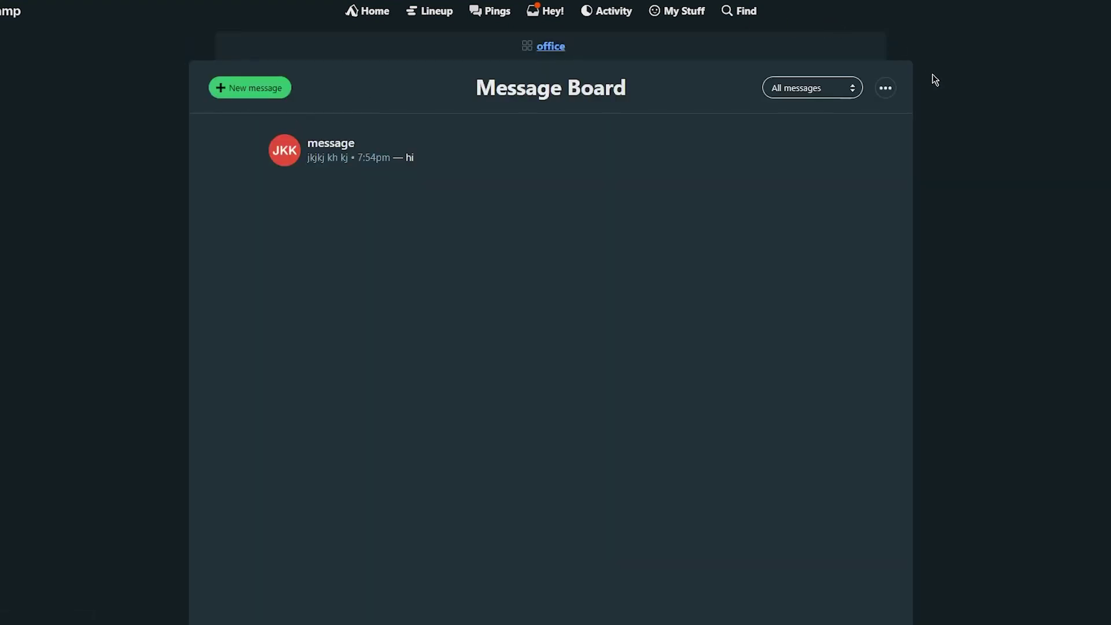
{"action": "left_click", "coordinate": [798, 87]}
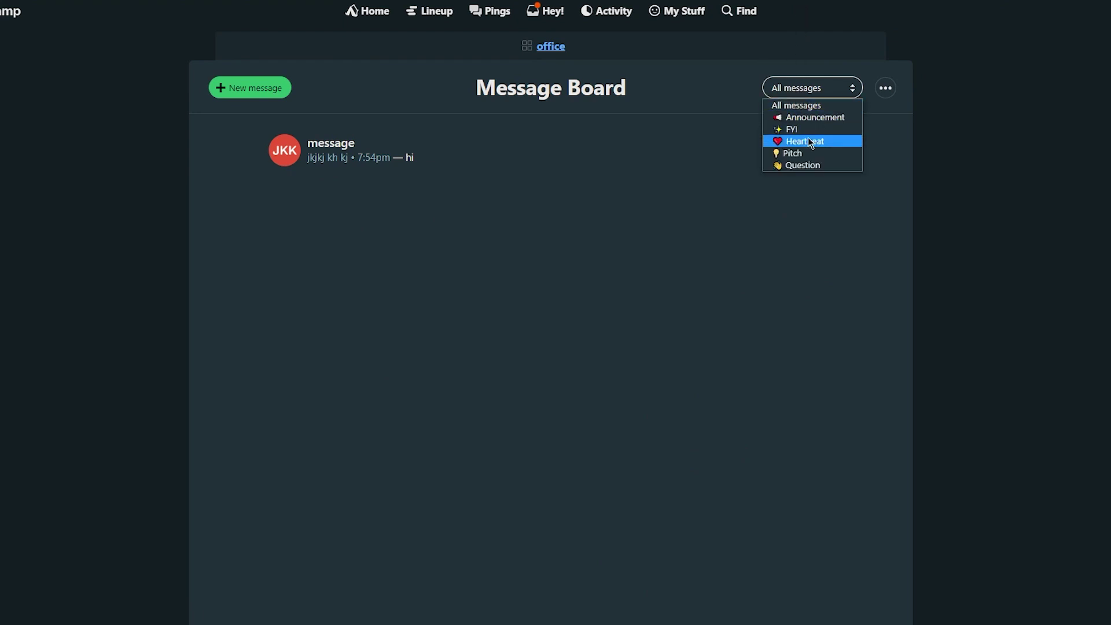
{"action": "left_click", "coordinate": [887, 89]}
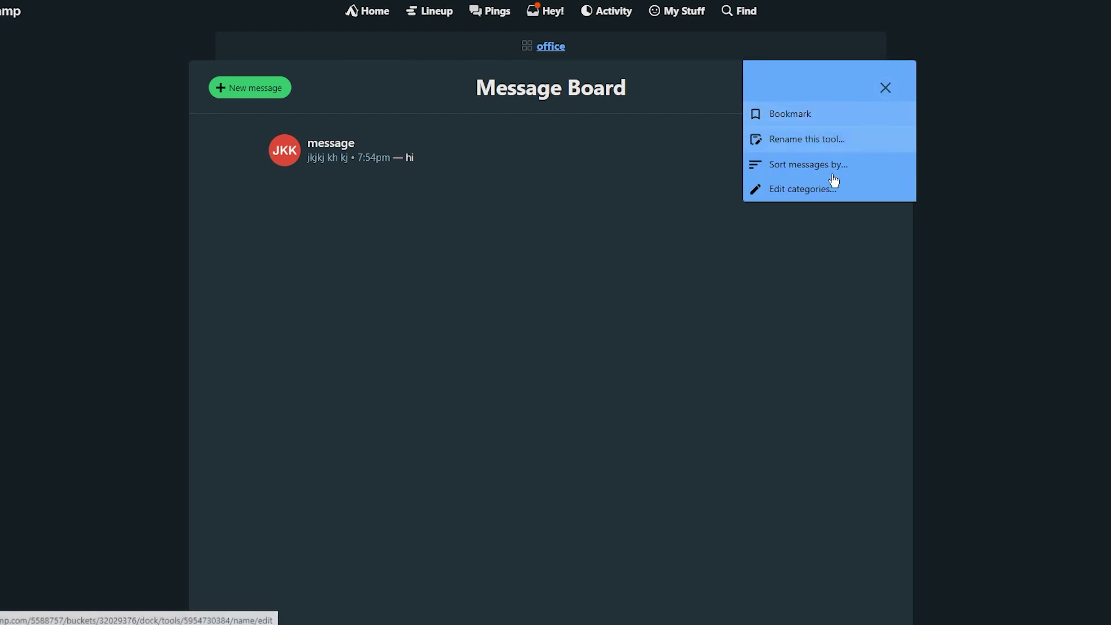
{"action": "left_click", "coordinate": [595, 185]}
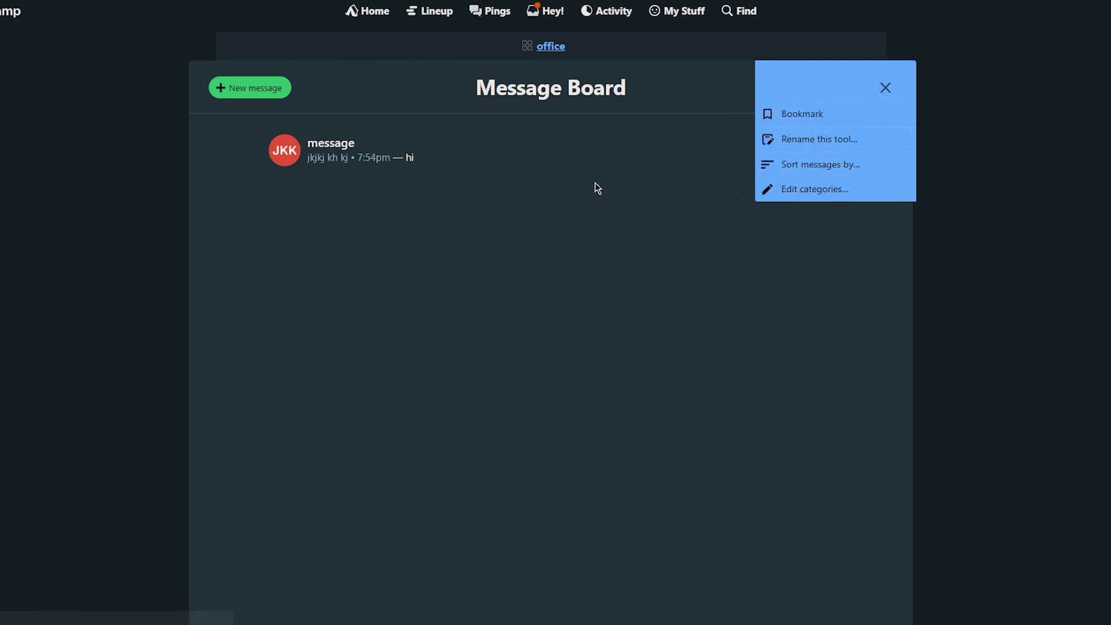
{"action": "left_click", "coordinate": [538, 46]}
{"action": "scroll", "coordinate": [715, 307], "scroll_direction": "down", "scroll_amount": 2}
{"action": "scroll", "coordinate": [715, 306], "scroll_direction": "up", "scroll_amount": 2}
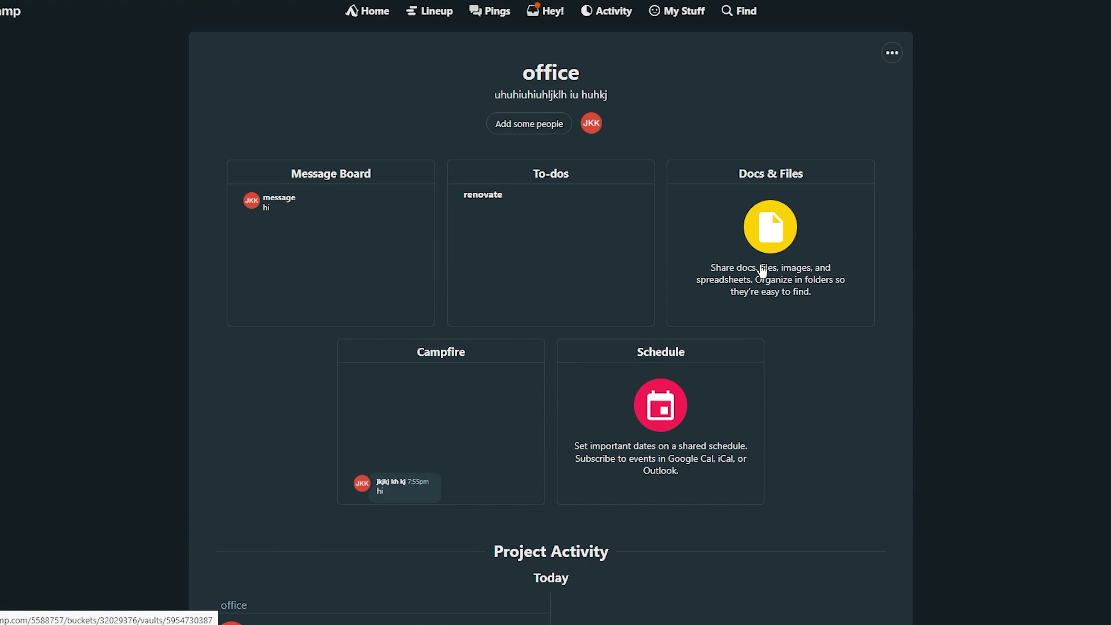
Step: Open the Latest Activity page and turn on the daily summary email
{"action": "scroll", "coordinate": [836, 441], "scroll_direction": "down", "scroll_amount": 2}
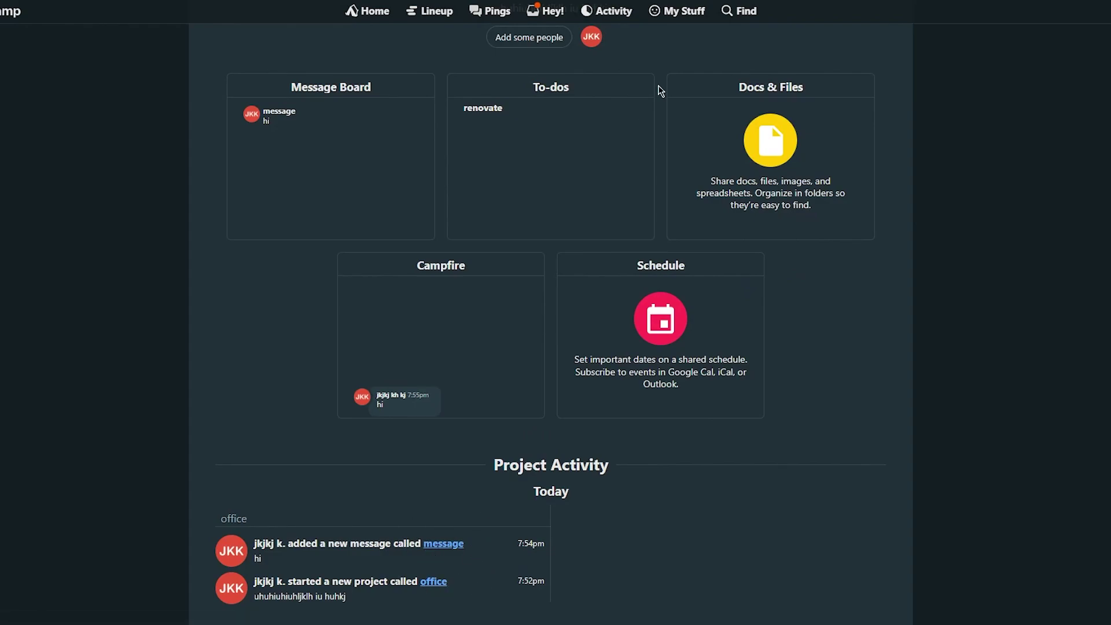
{"action": "scroll", "coordinate": [657, 88], "scroll_direction": "up", "scroll_amount": 2}
{"action": "left_click", "coordinate": [588, 15]}
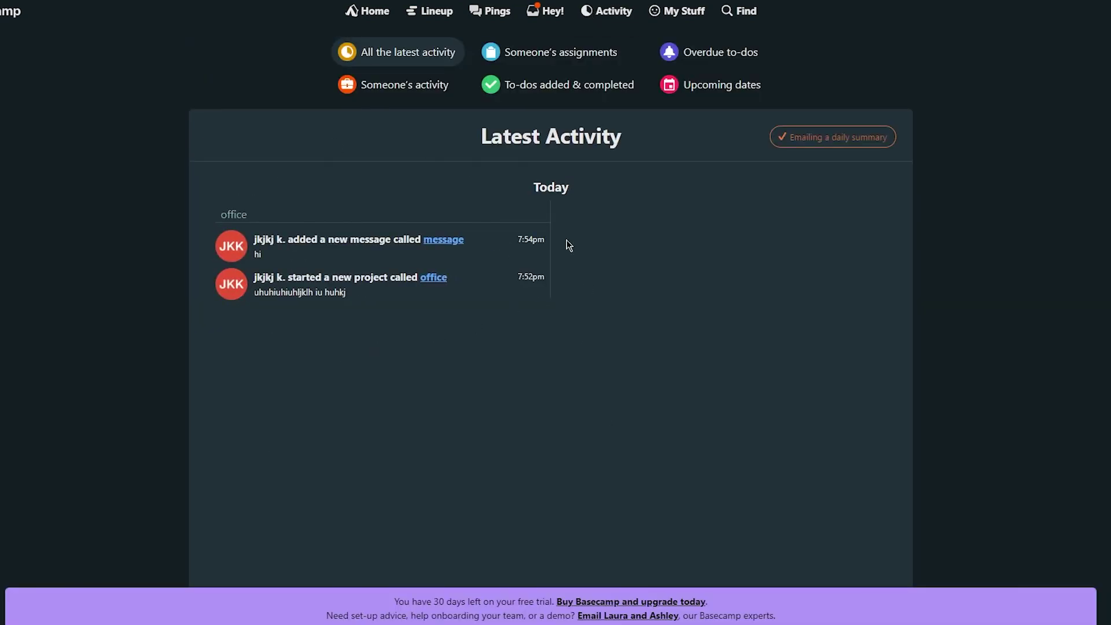
{"action": "scroll", "coordinate": [541, 435], "scroll_direction": "down", "scroll_amount": 2}
{"action": "scroll", "coordinate": [540, 435], "scroll_direction": "up", "scroll_amount": 2}
{"action": "left_click", "coordinate": [833, 146]}
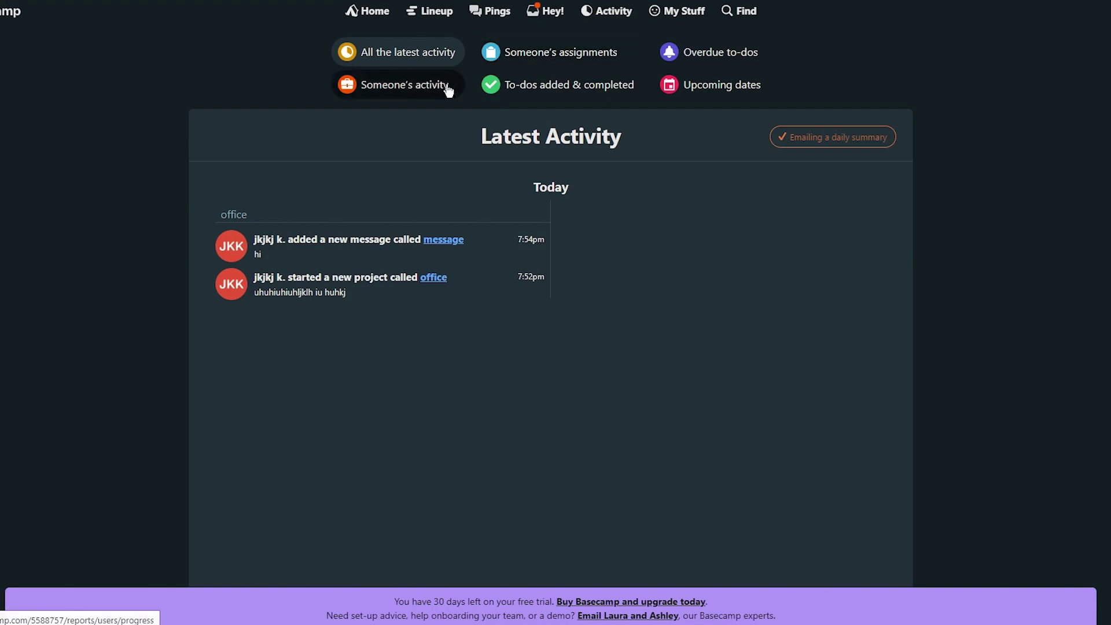
Step: Look through Upcoming dates, Overdue to-dos, Pings and Lineup, then return to the Home dashboard
{"action": "left_click", "coordinate": [698, 99]}
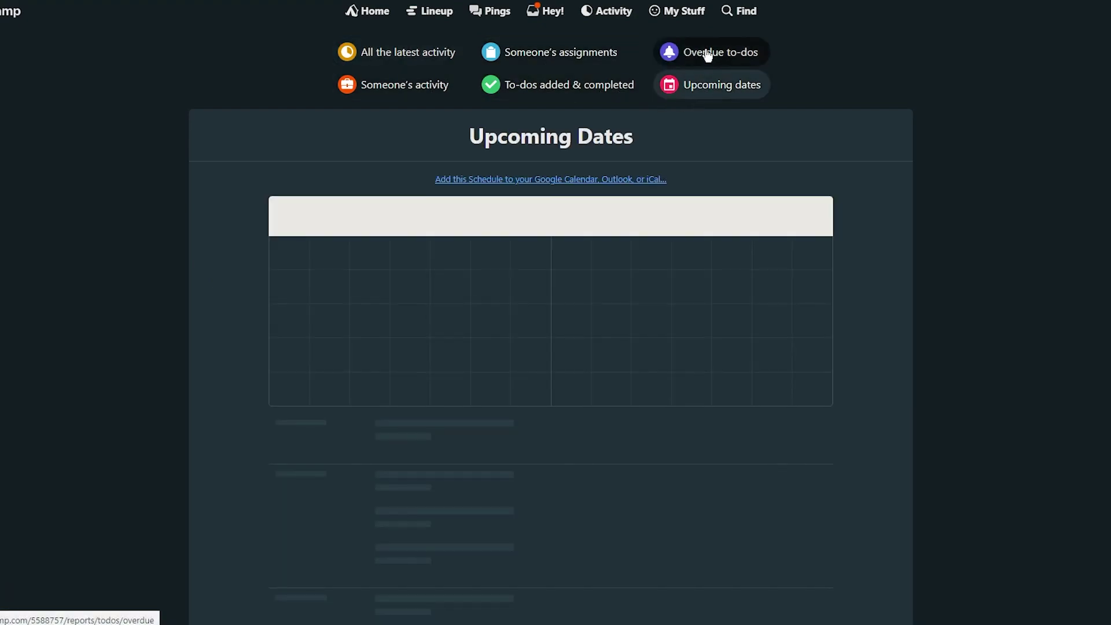
{"action": "left_click", "coordinate": [707, 53]}
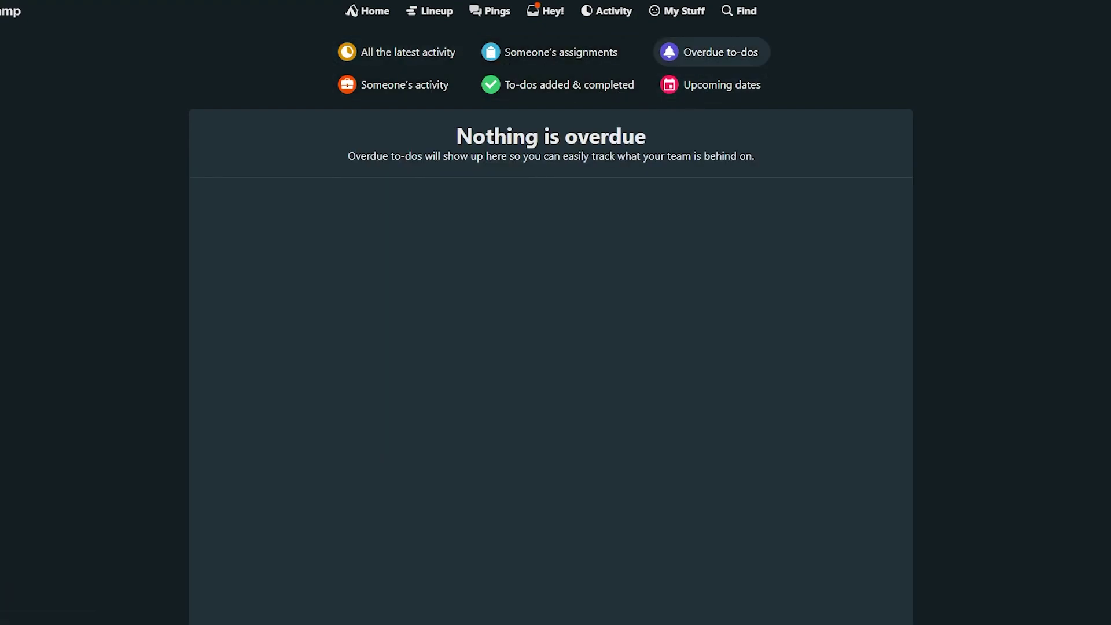
{"action": "left_click", "coordinate": [480, 13]}
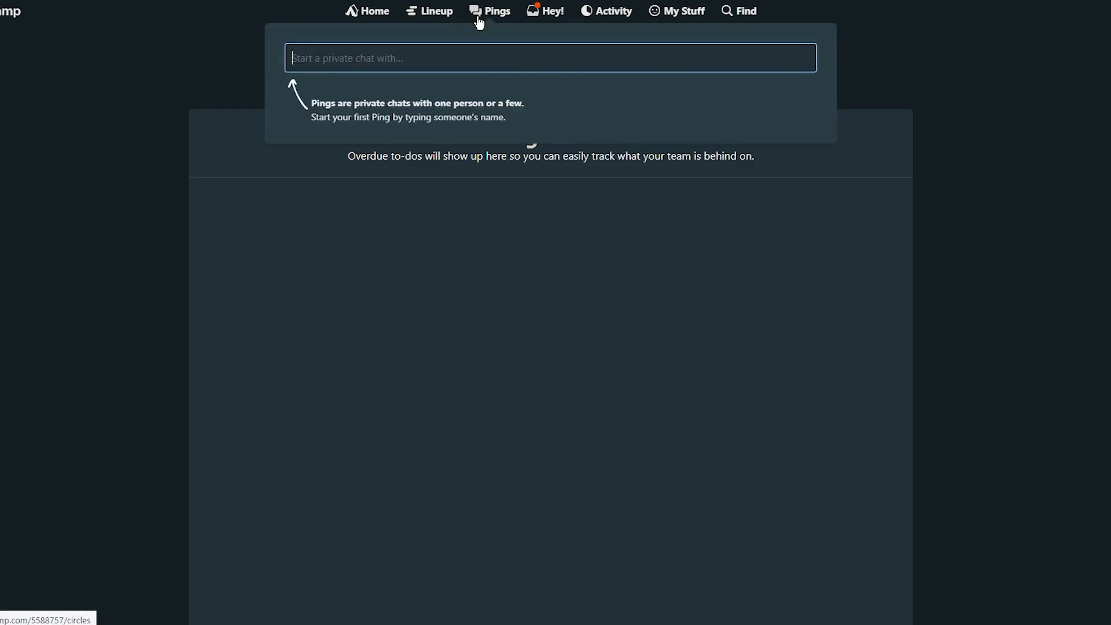
{"action": "left_click", "coordinate": [431, 18]}
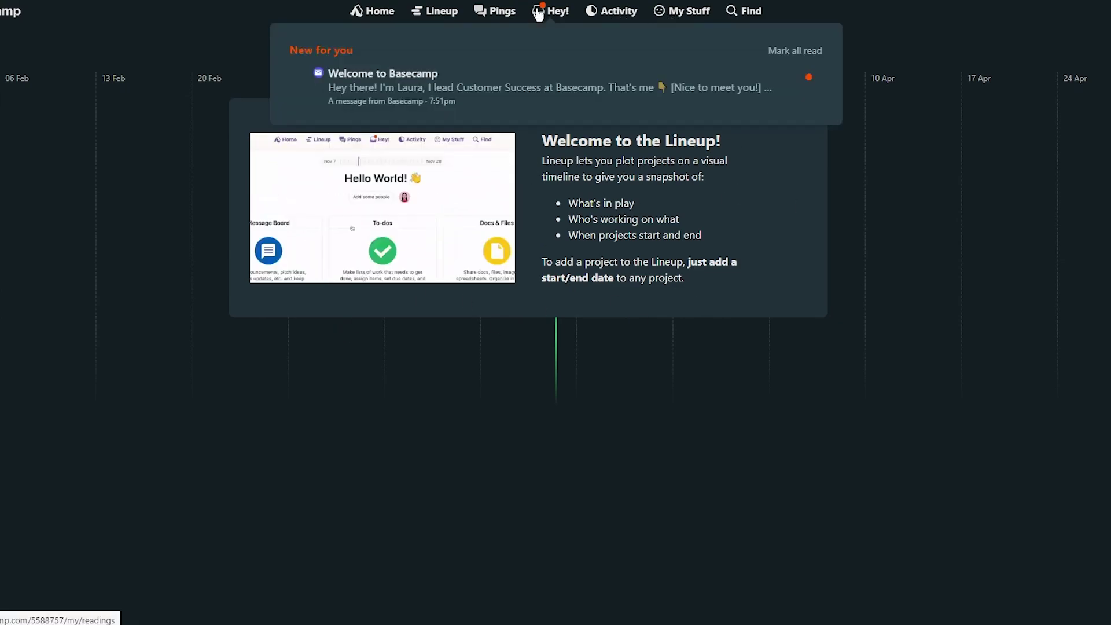
{"action": "left_click", "coordinate": [366, 15]}
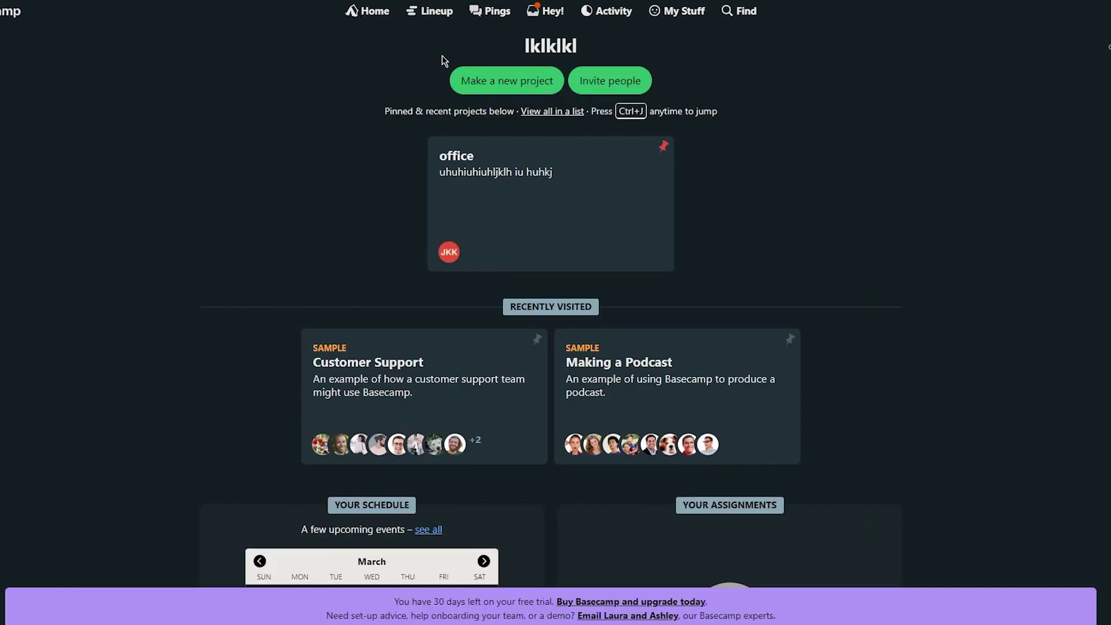